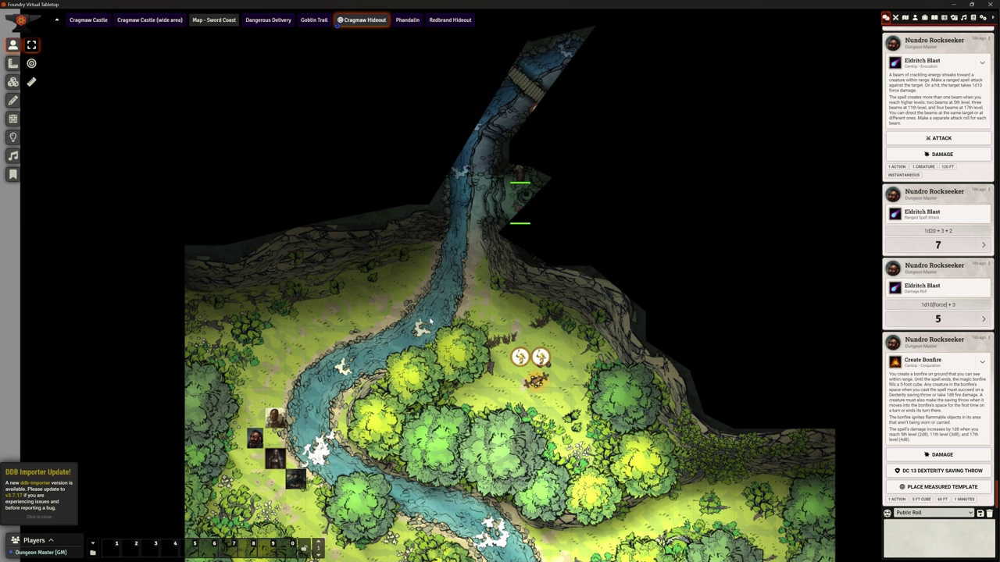
Dismiss the DDB Importer update notice and bring up the lighting controls for the Cragmaw Hideout scene
click(39, 518)
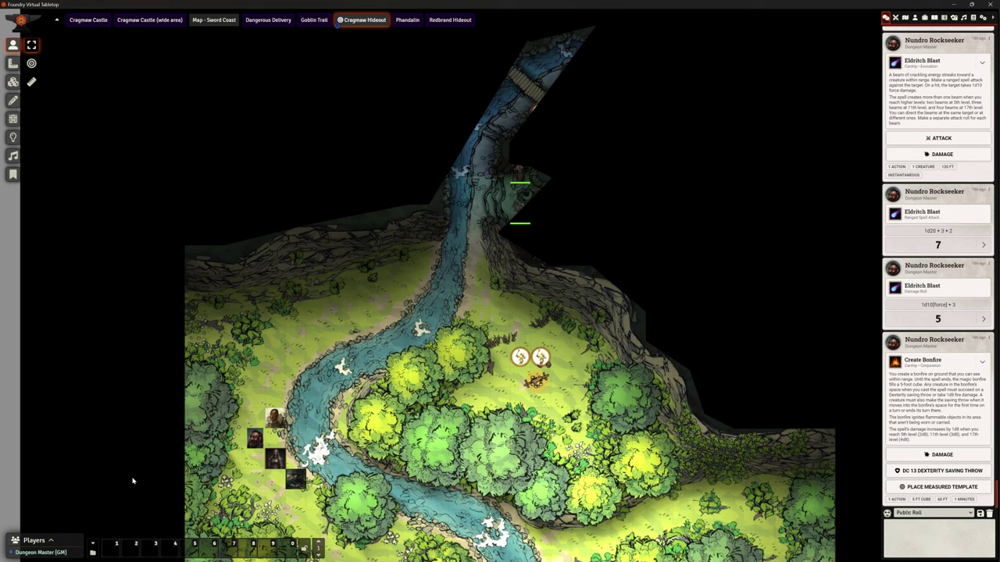
click(13, 137)
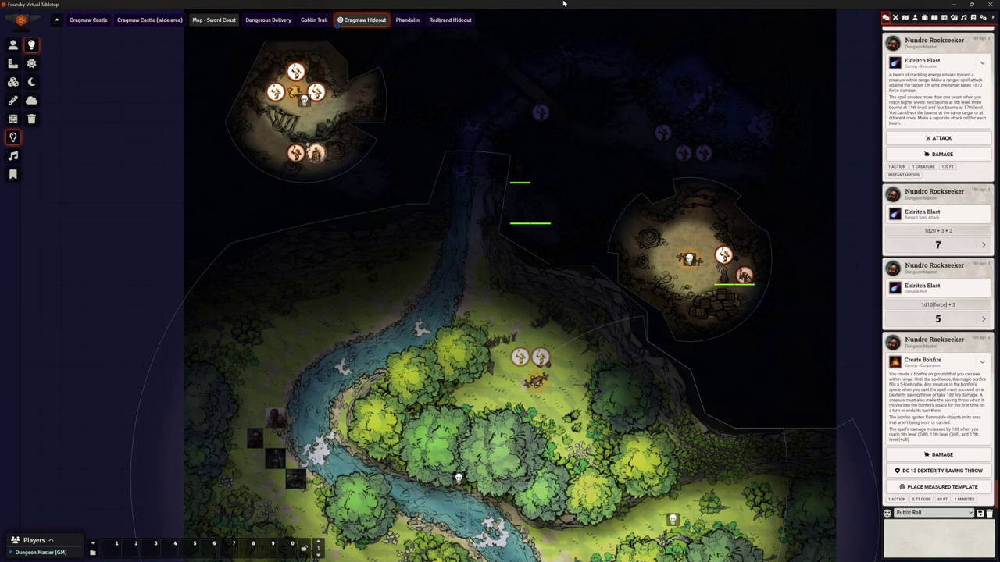
Activate the Map - Sword Coast scene and examine the region around Neverwinter, the Triboar Trail and Phandalin
right_click(209, 22)
click(209, 34)
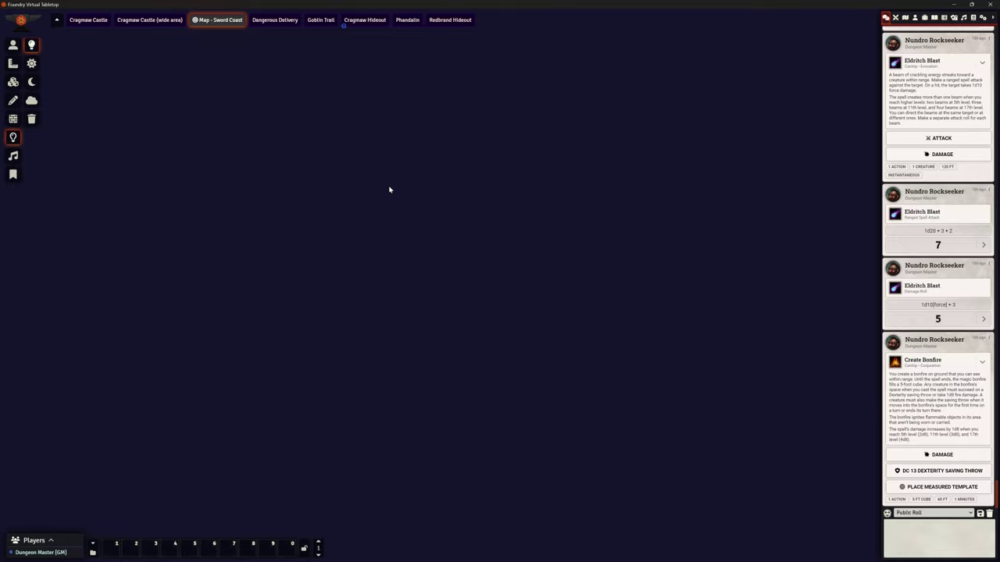
scroll(507, 310, up, 10)
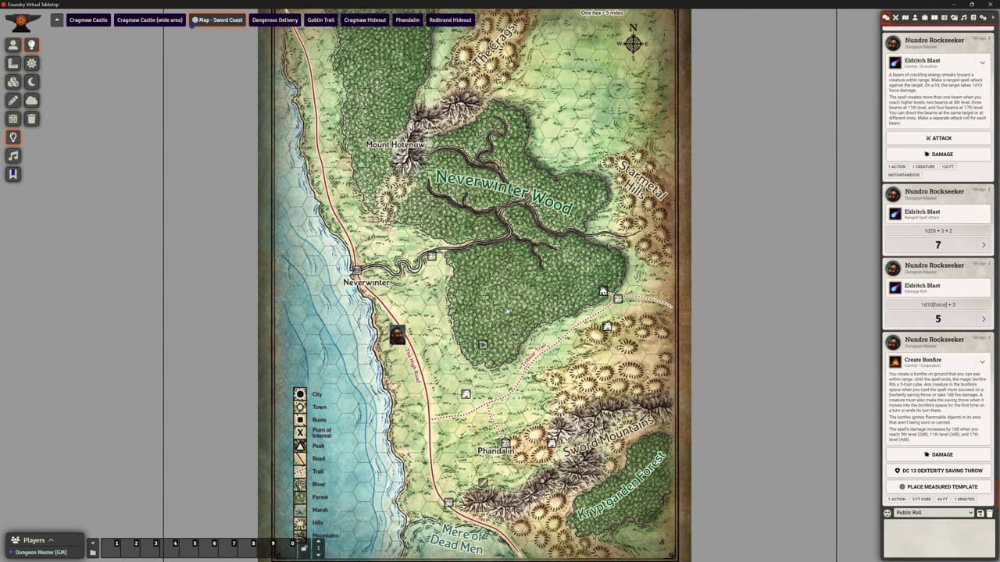
scroll(518, 378, up, 3)
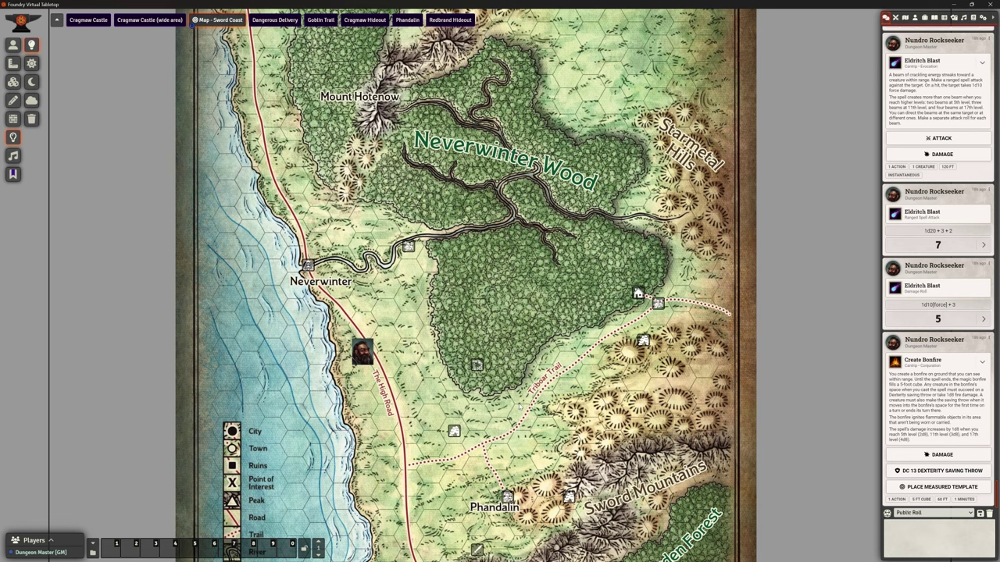
scroll(520, 404, up, 3)
key(Down)
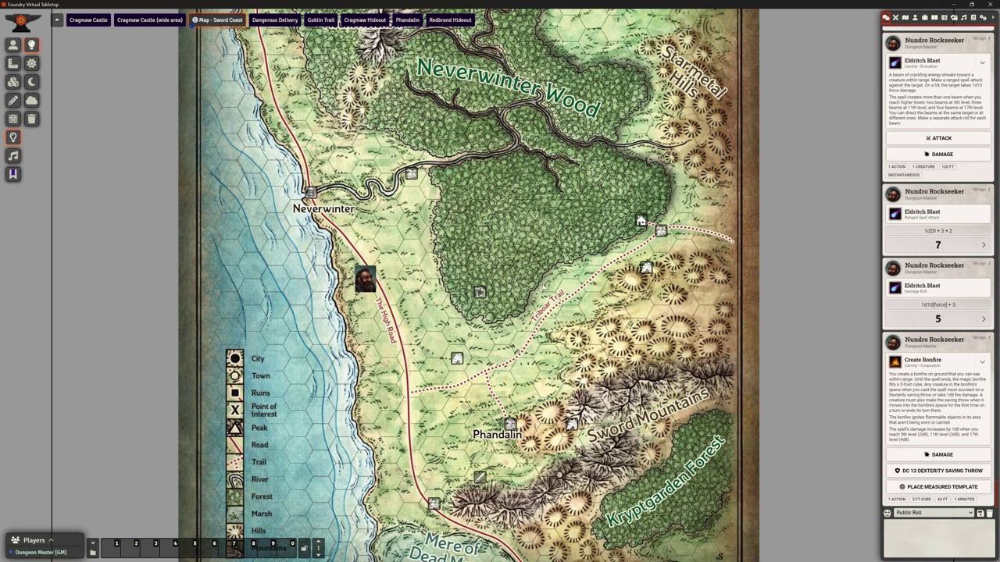
Reactivate the Cragmaw Hideout scene and reset its explored fog of war
right_click(363, 23)
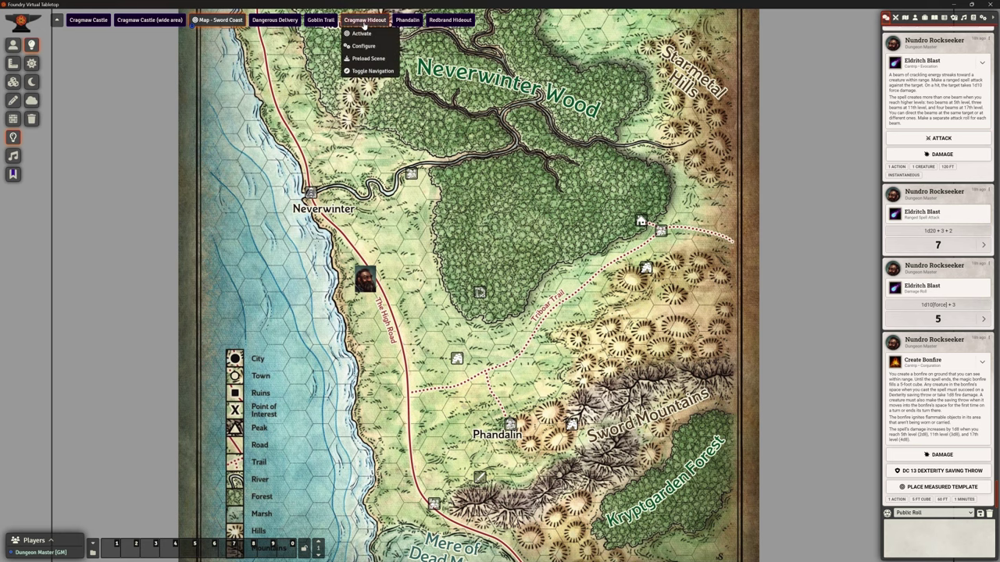
click(366, 36)
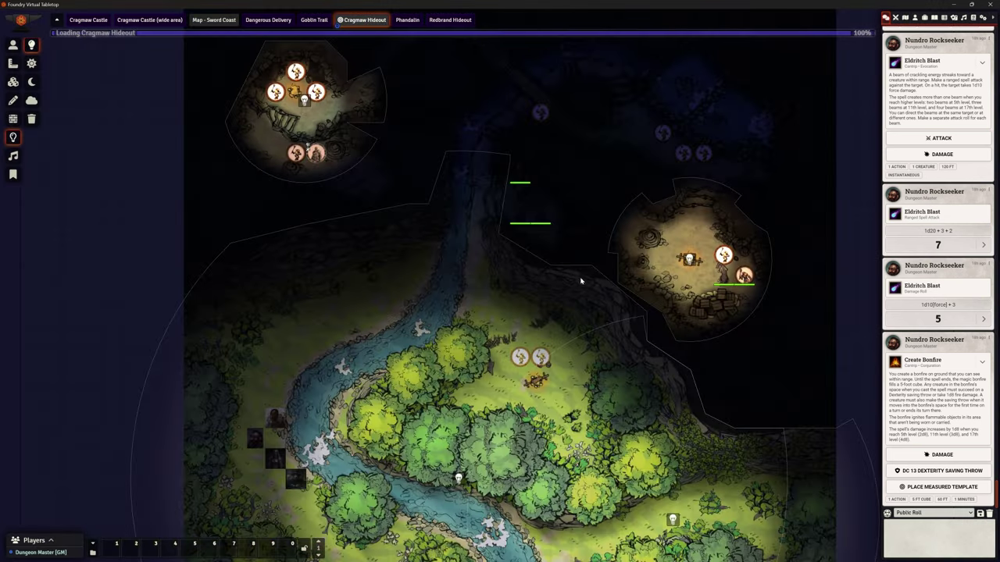
scroll(580, 258, down, 1)
drag(581, 221, 547, 305)
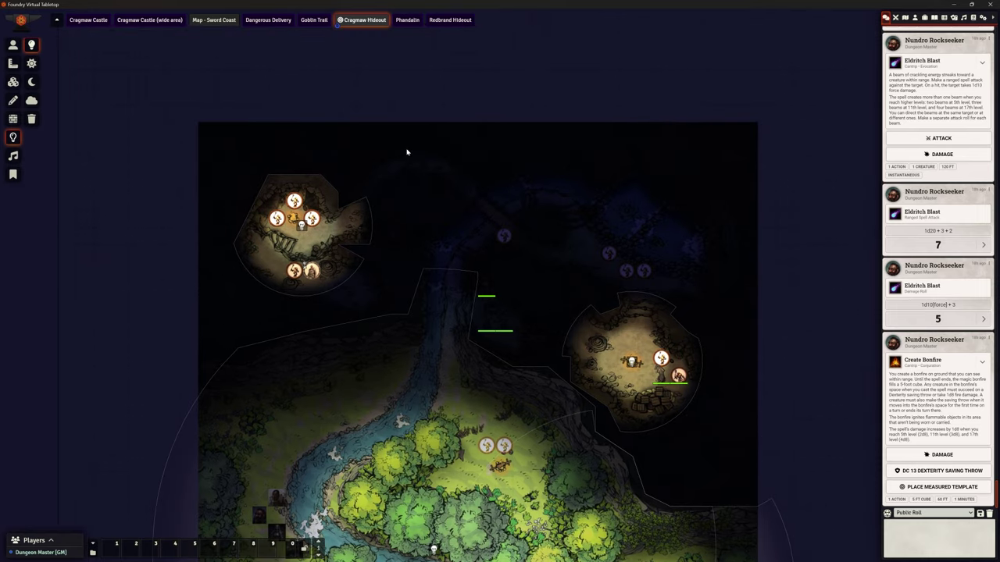
drag(466, 441, 461, 311)
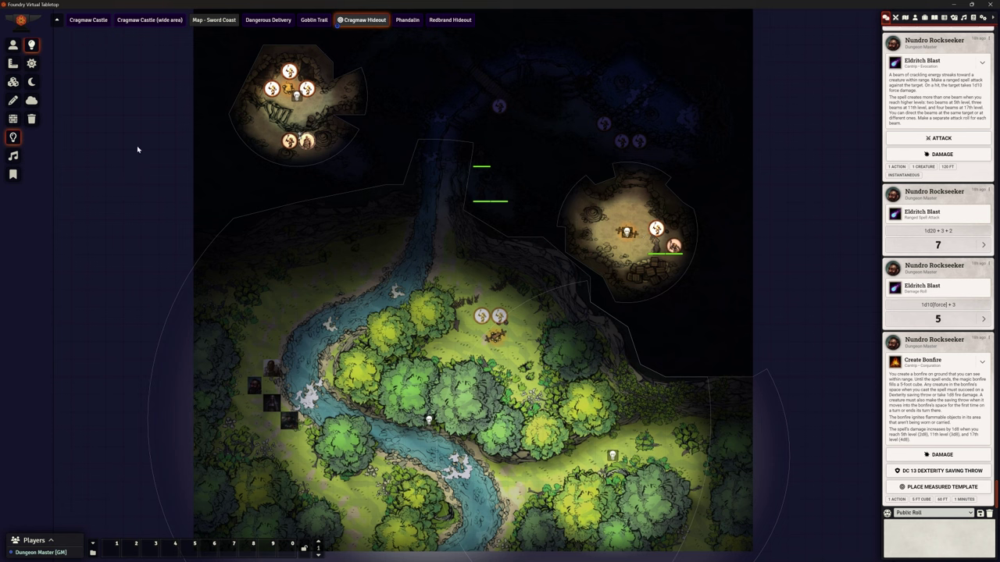
click(32, 102)
click(460, 303)
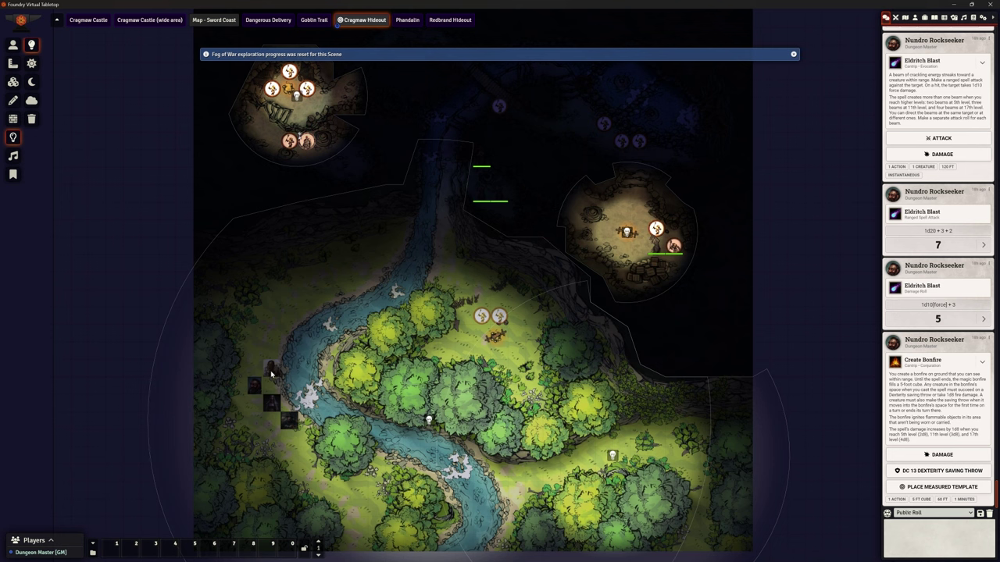
Move the northernmost party token from the west bank across the river to the path below the cave mouth
click(13, 47)
click(272, 370)
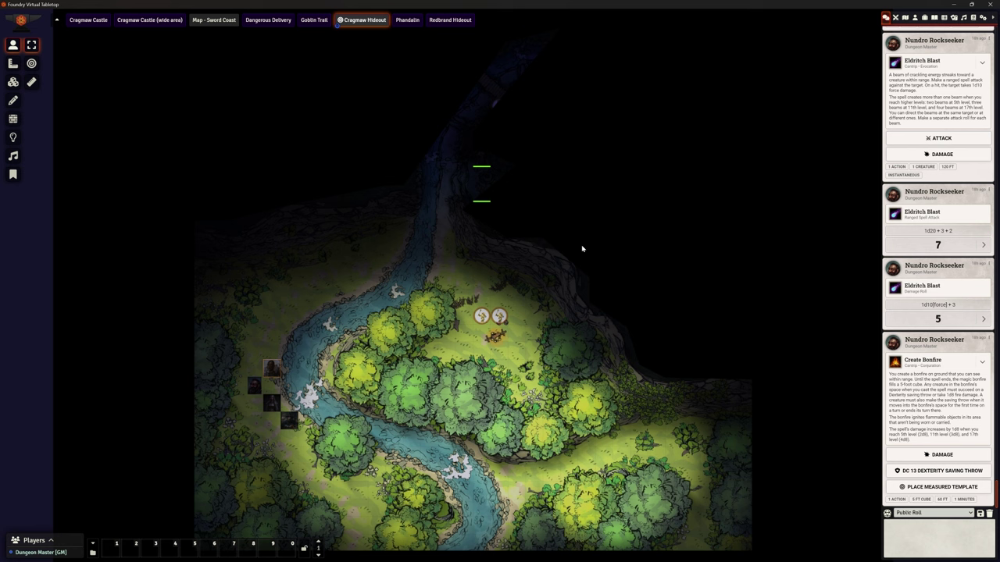
drag(288, 361, 443, 272)
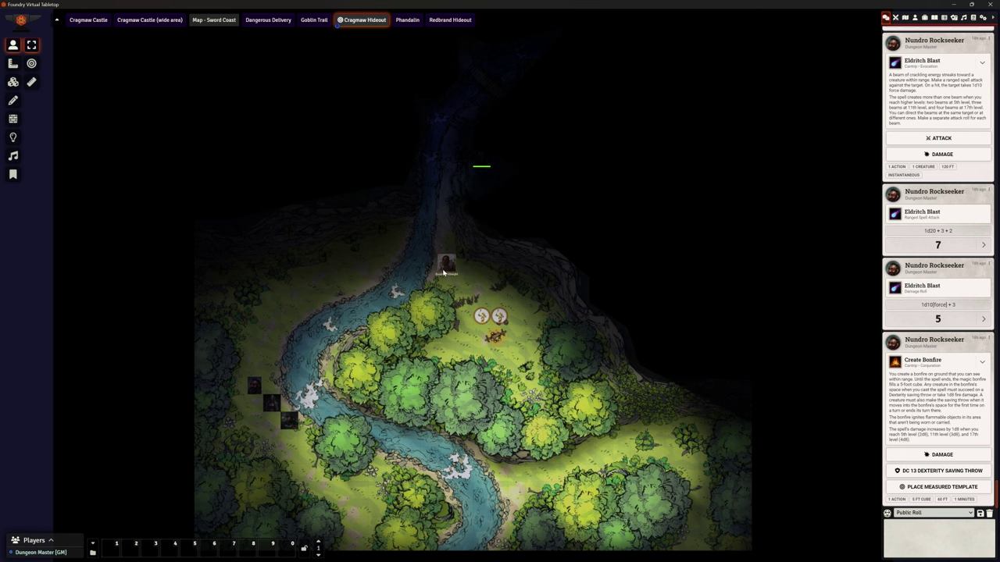
scroll(495, 219, down, 2)
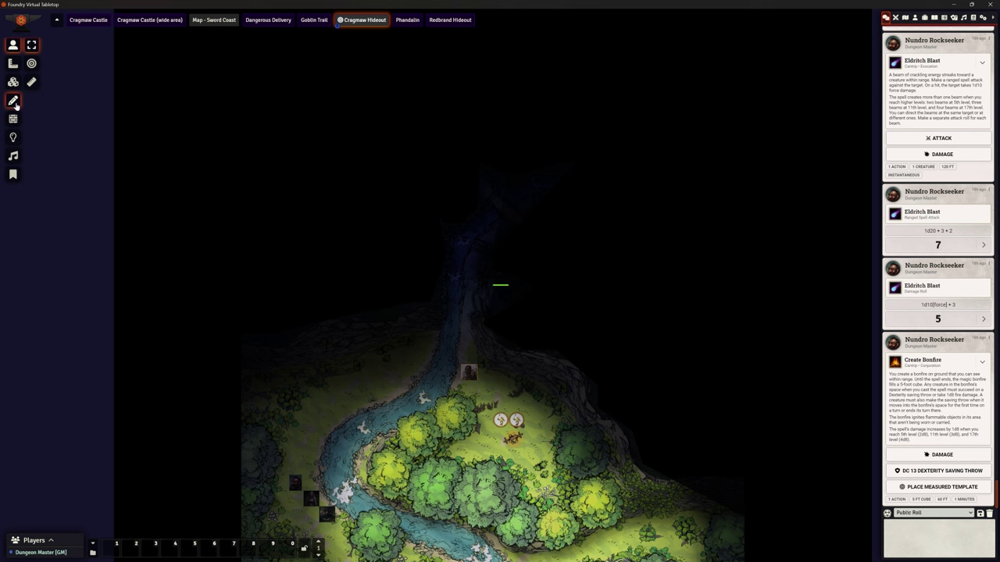
Check the scene's lighting layer and return the party token from the cave path to the river's west bank
click(14, 137)
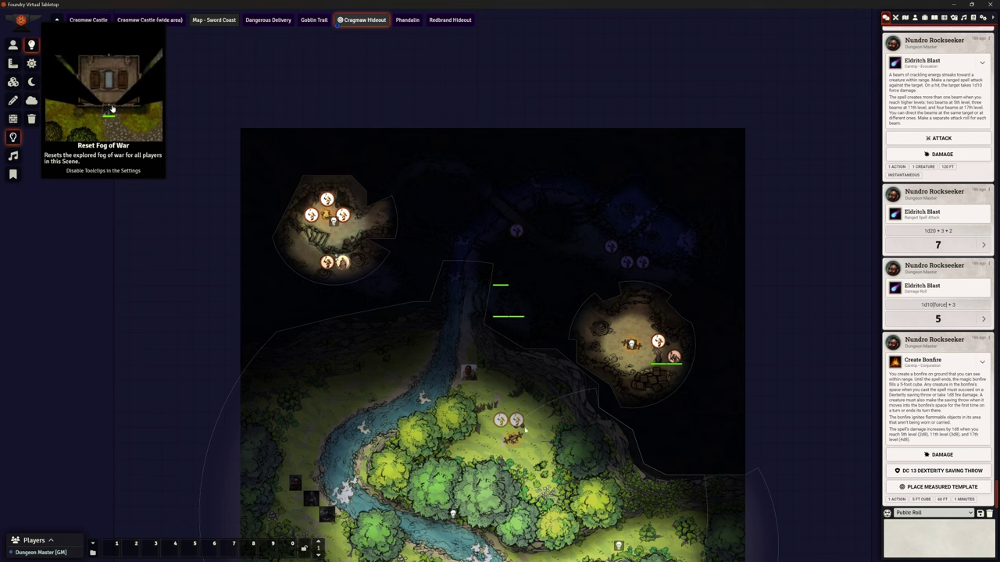
drag(519, 369, 356, 368)
click(12, 45)
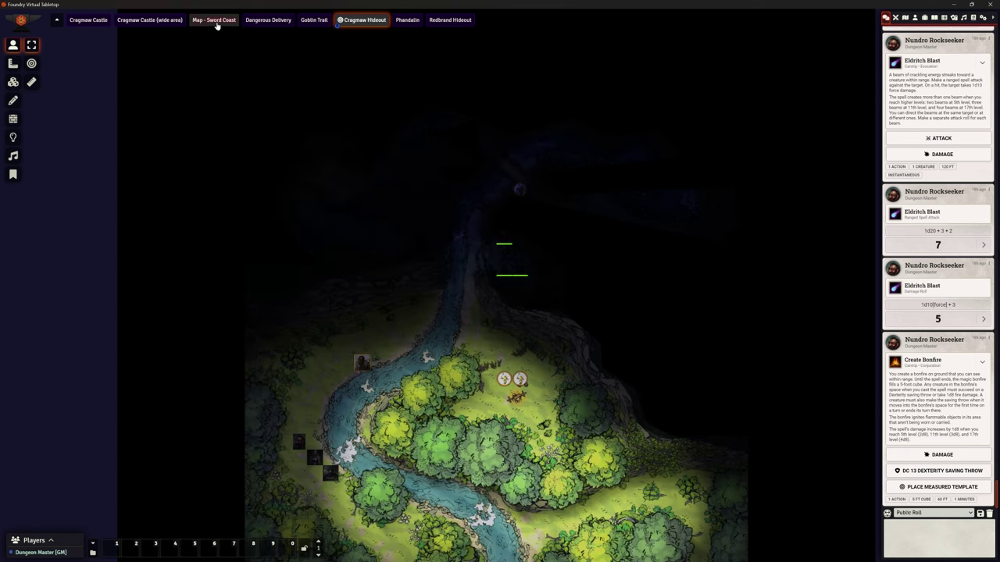
Switch the active scene to Map - Sword Coast and back to Cragmaw Hideout
right_click(216, 21)
click(204, 34)
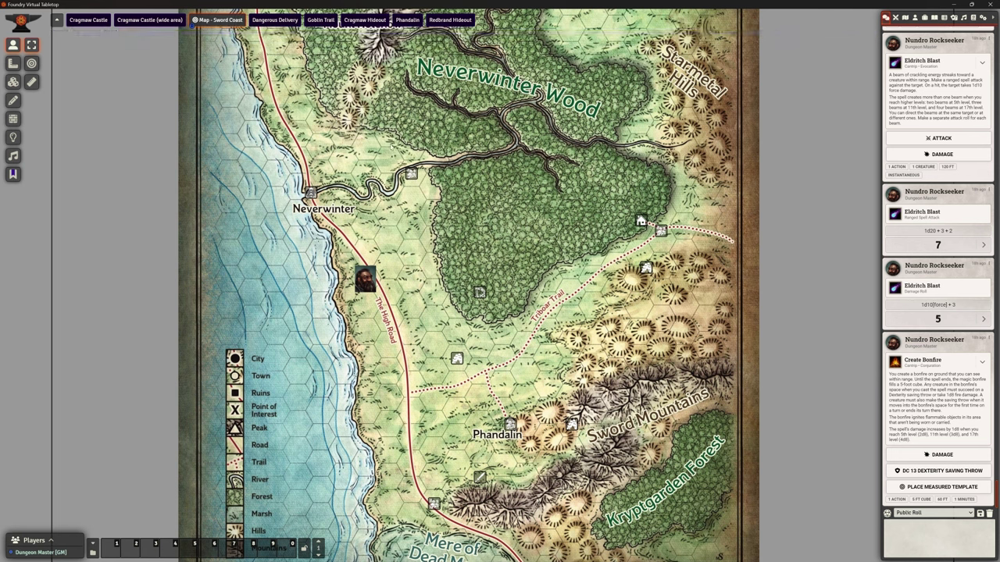
right_click(365, 23)
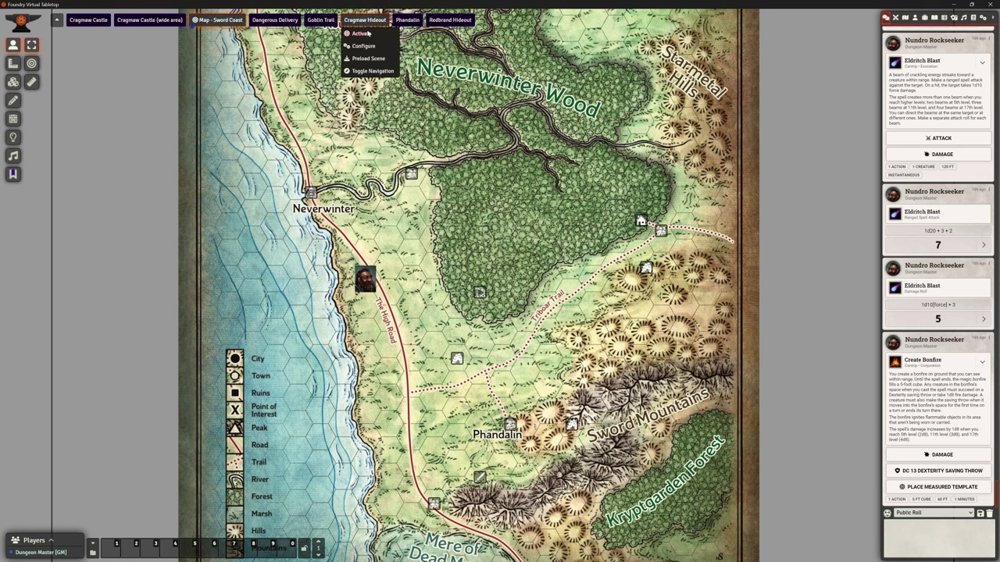
click(368, 33)
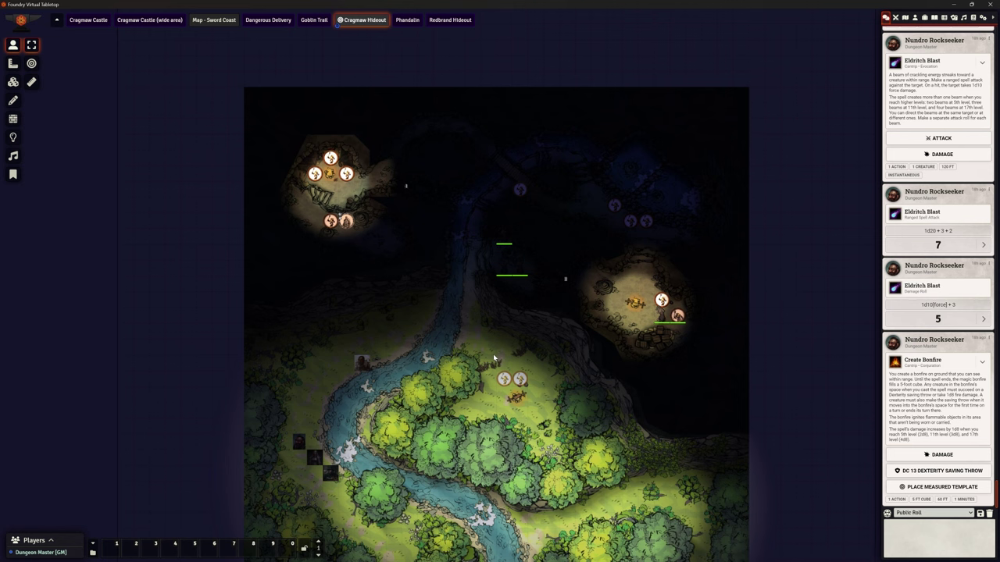
Select the party token nearest the river on the west bank and move it to the cave entrance
click(360, 363)
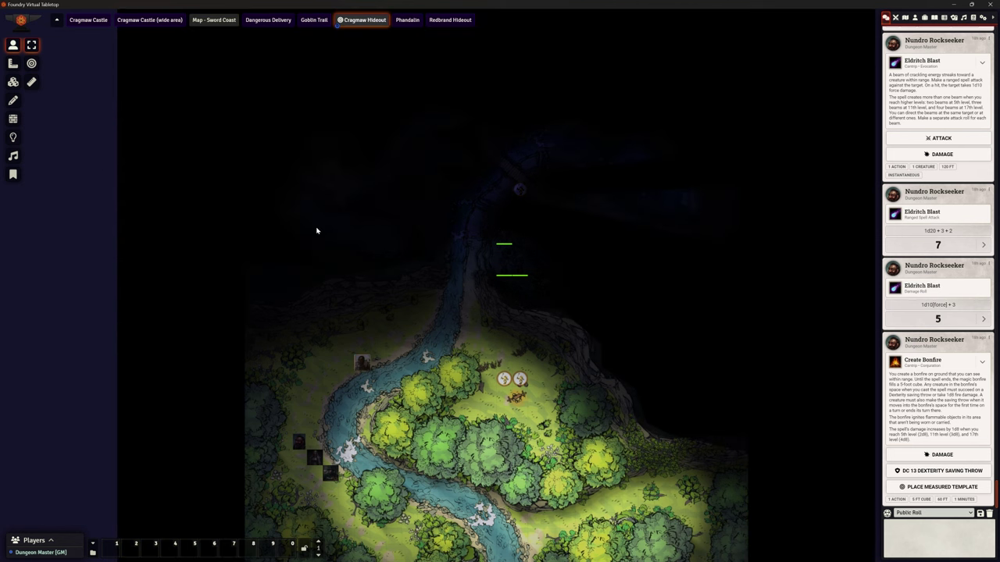
drag(362, 358, 472, 272)
right_click(473, 270)
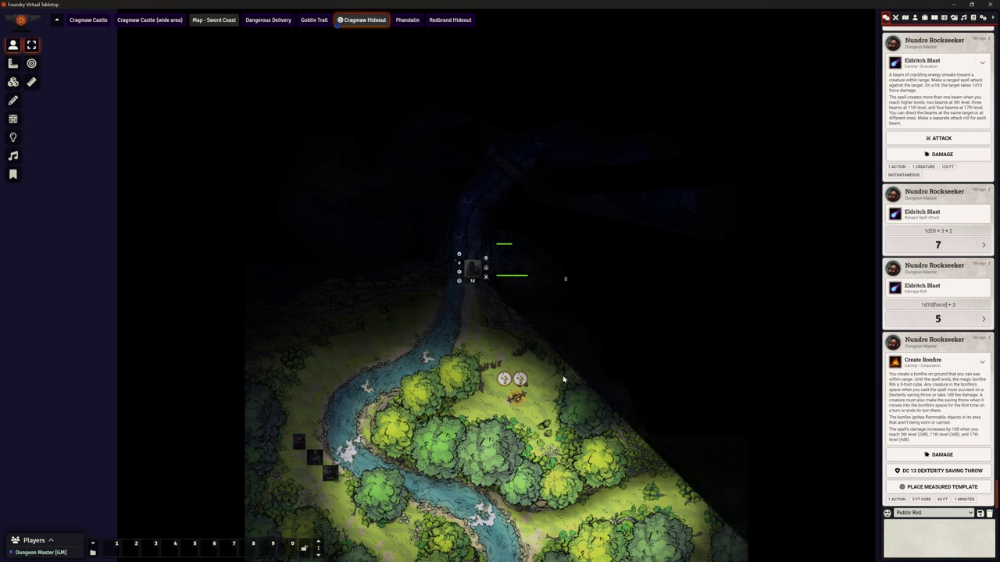
click(477, 266)
scroll(442, 221, up, 3)
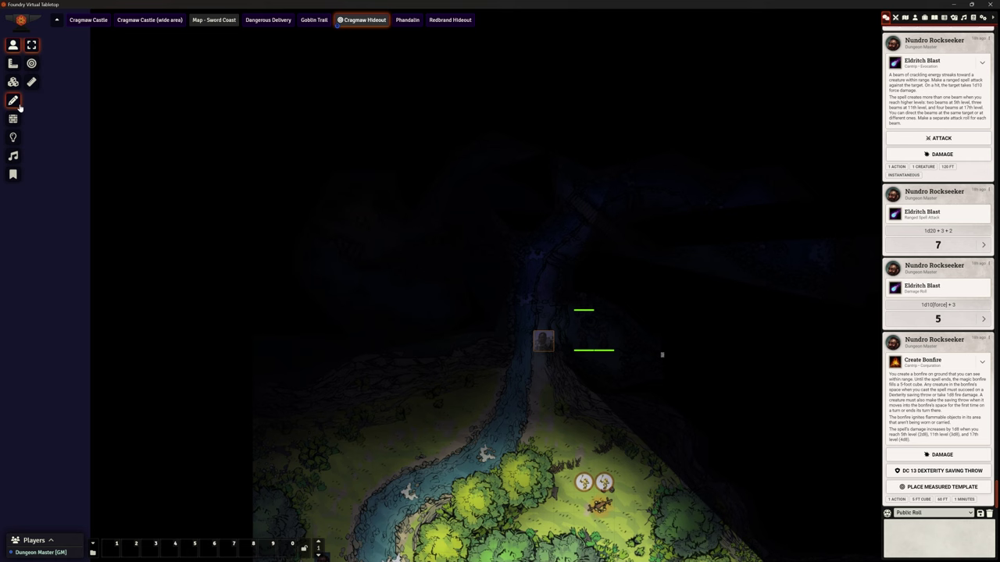
Check the lighting layer and move the party token from the cave entrance to the lit northwest goblin chamber
click(12, 136)
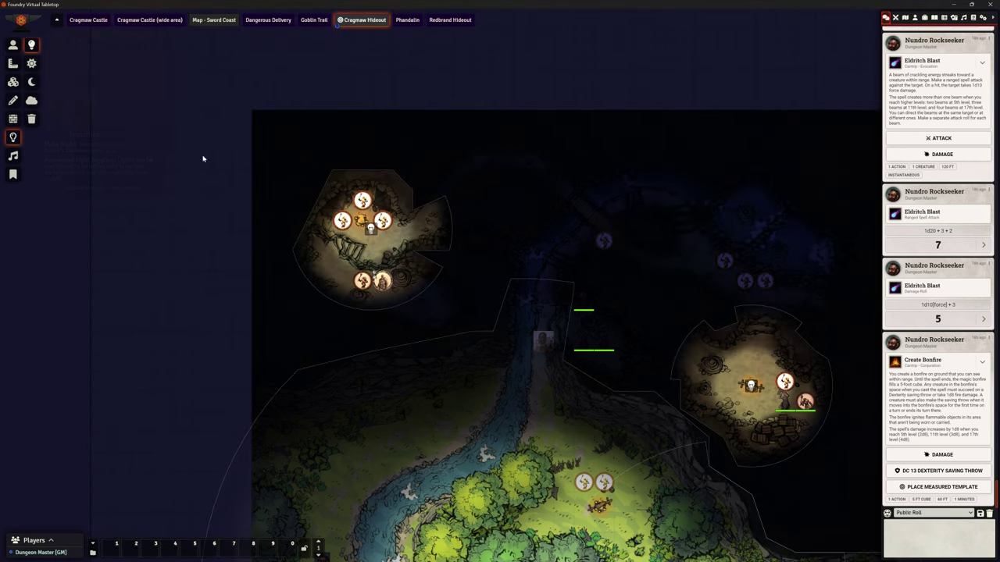
click(12, 46)
scroll(440, 331, up, 4)
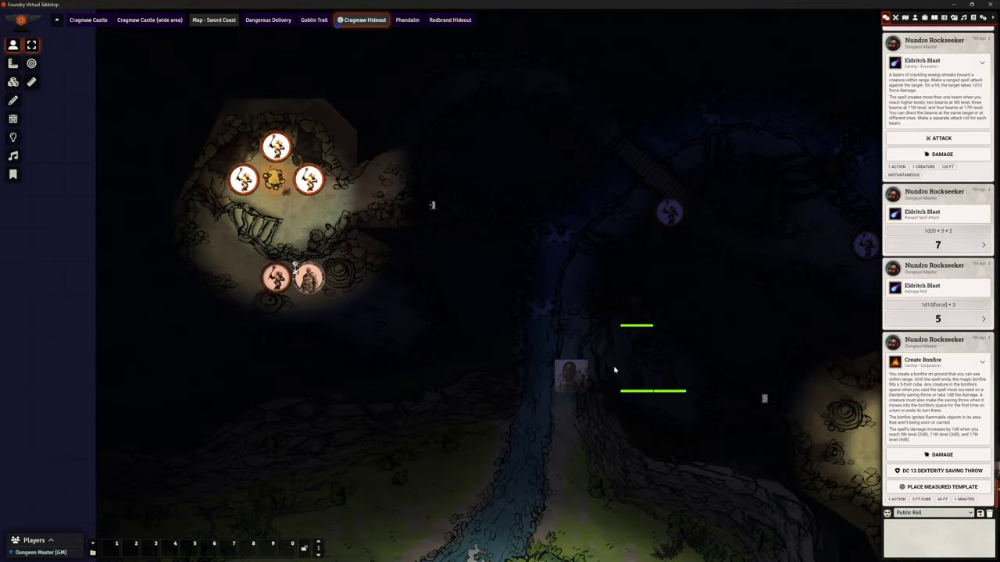
click(516, 319)
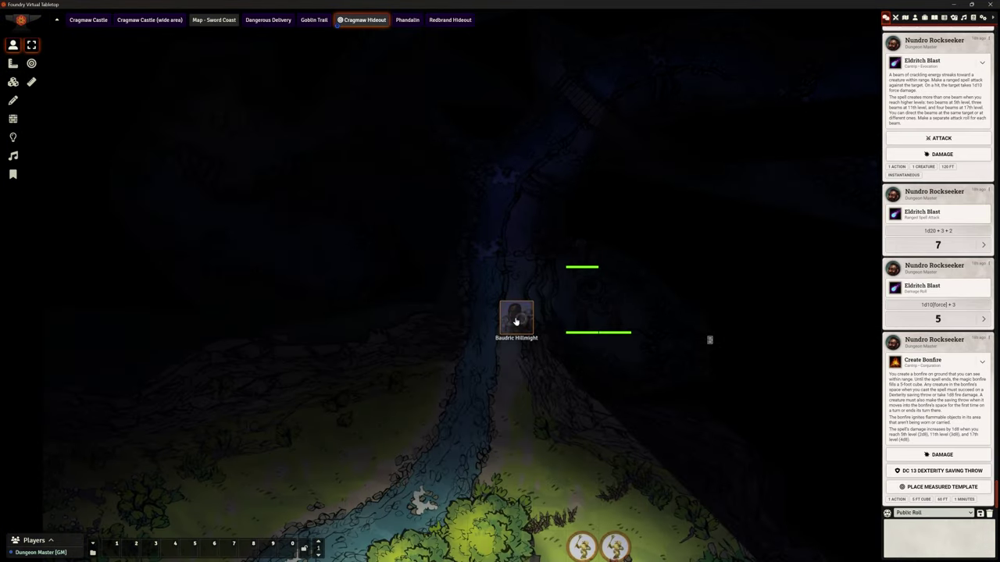
drag(517, 319, 325, 129)
drag(404, 109, 406, 235)
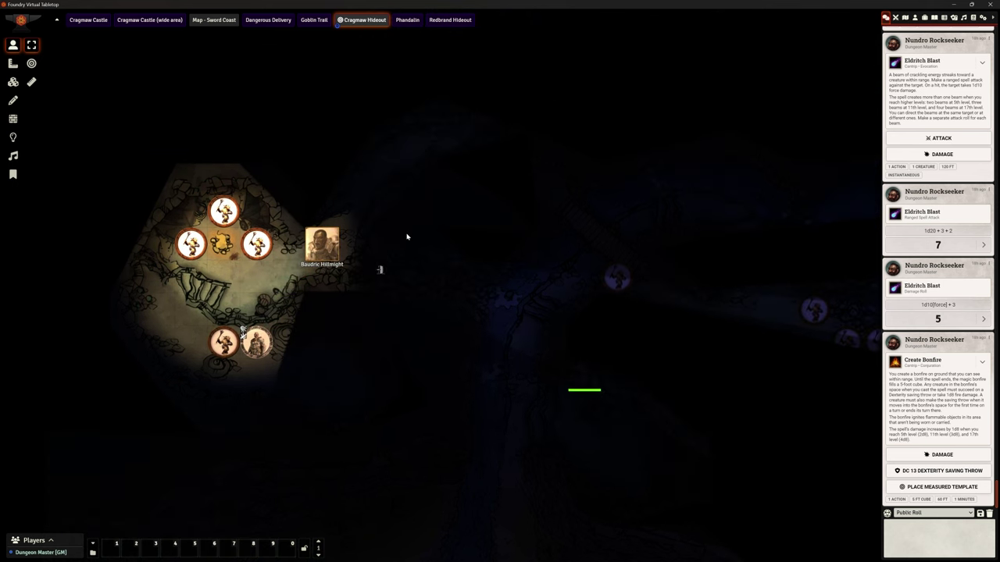
Move the party token east to the passage by the bridge and back outside to the river below the entrance
drag(325, 246, 598, 223)
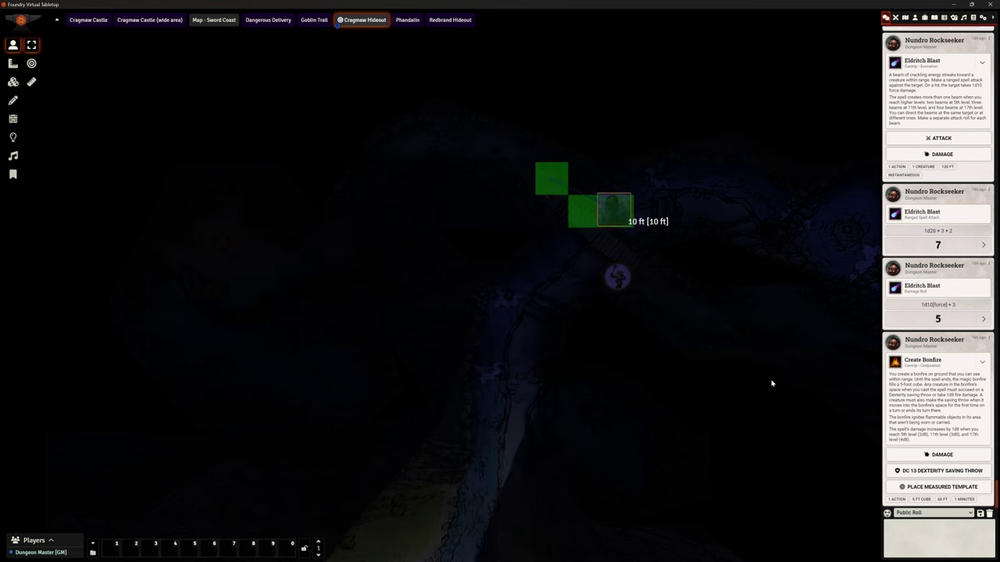
drag(772, 383, 532, 260)
drag(385, 84, 235, 435)
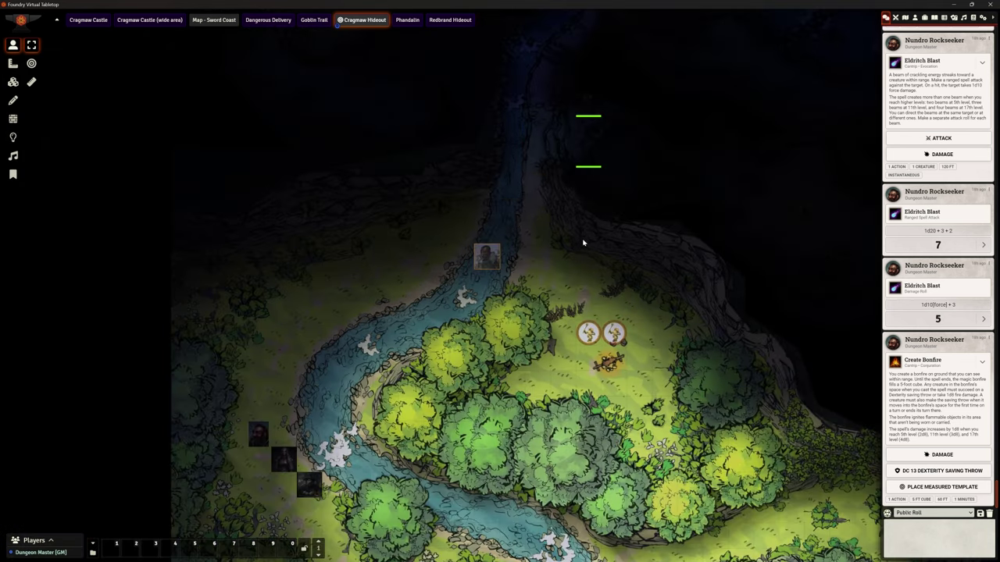
drag(583, 243, 577, 427)
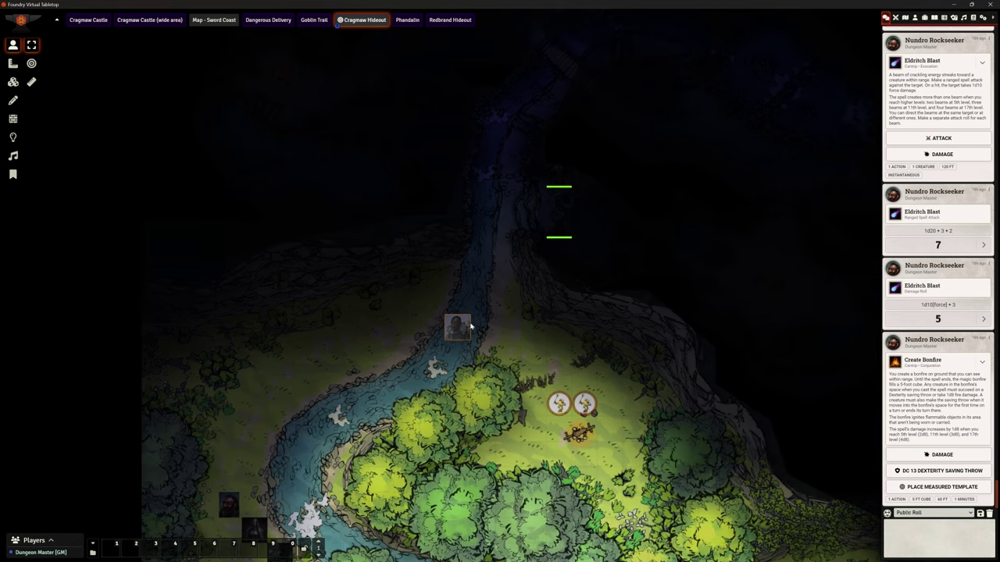
Return the party token to the grassy west bank beside the river bend
drag(469, 327, 359, 367)
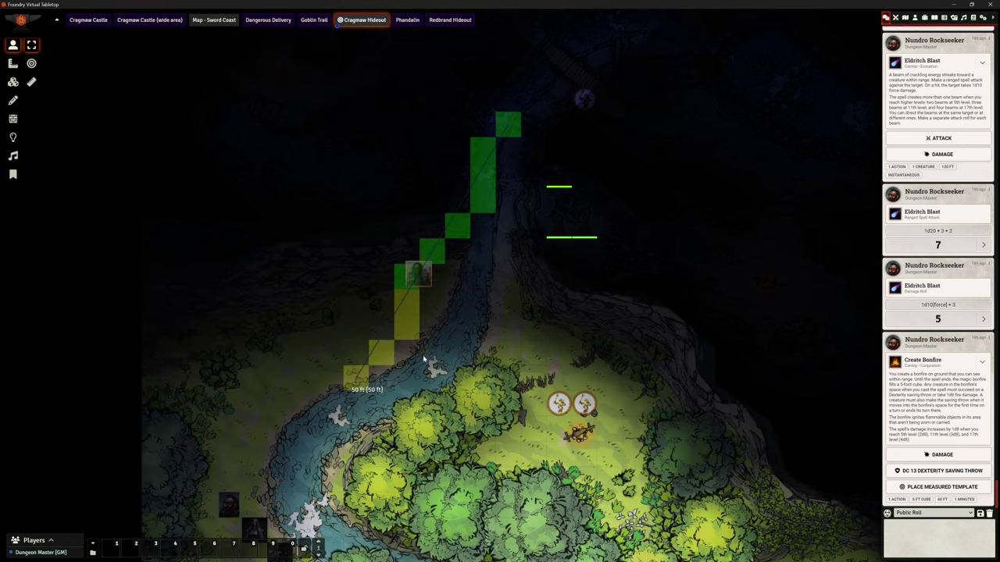
scroll(427, 357, down, 6)
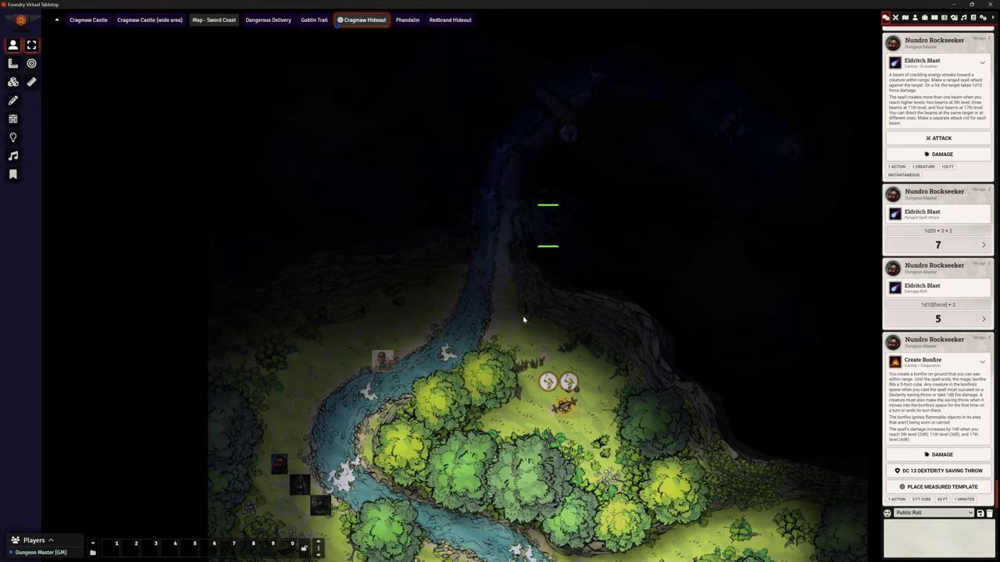
drag(590, 340, 521, 320)
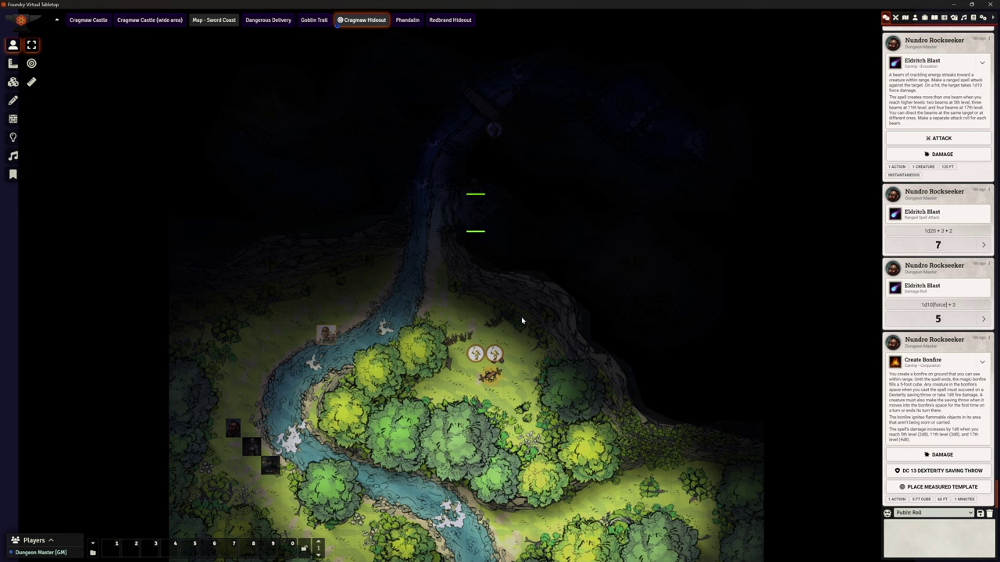
Move the party token north along the west bank toward the cave mouth and back down to the river bend
drag(334, 345, 397, 271)
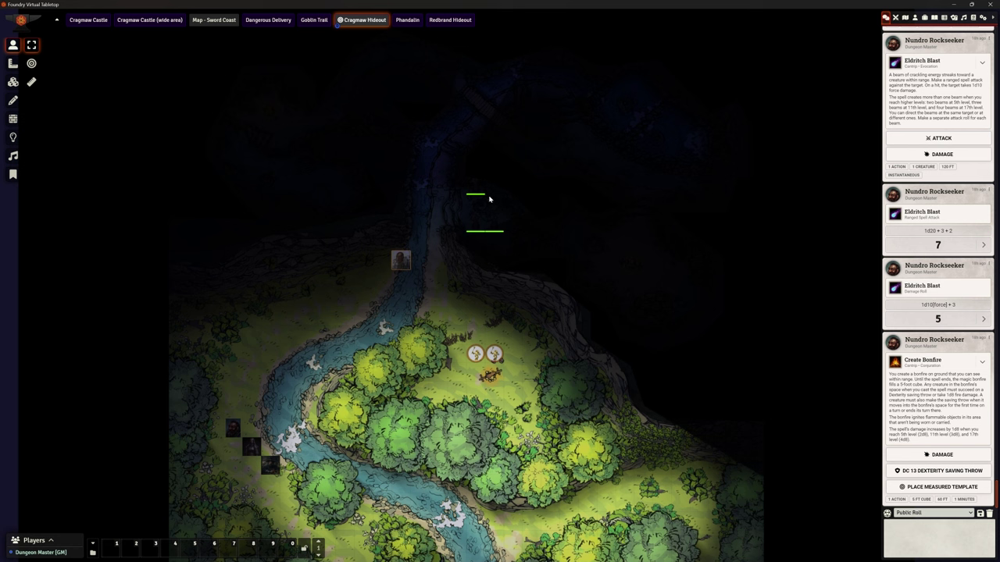
drag(401, 261, 351, 312)
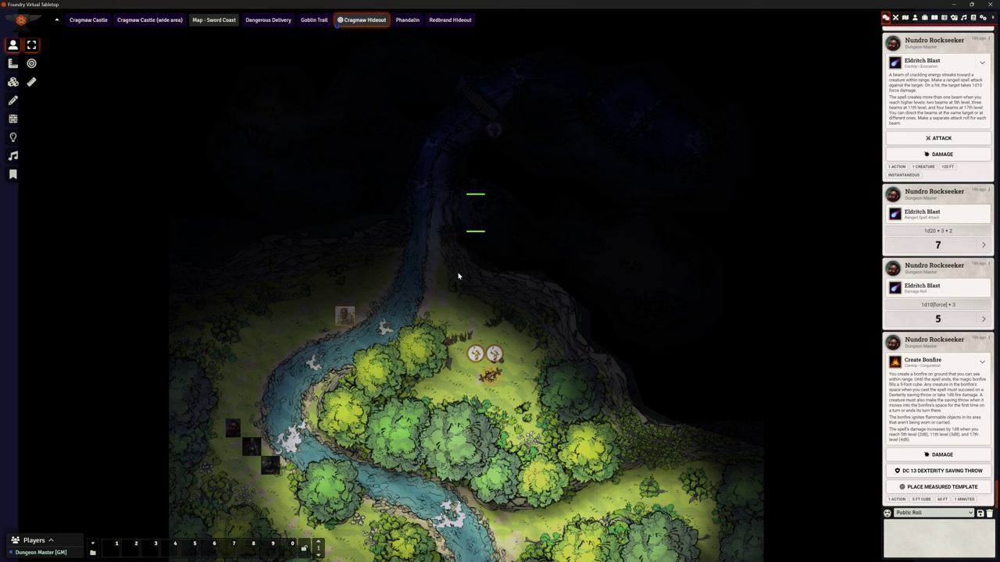
drag(344, 316, 315, 346)
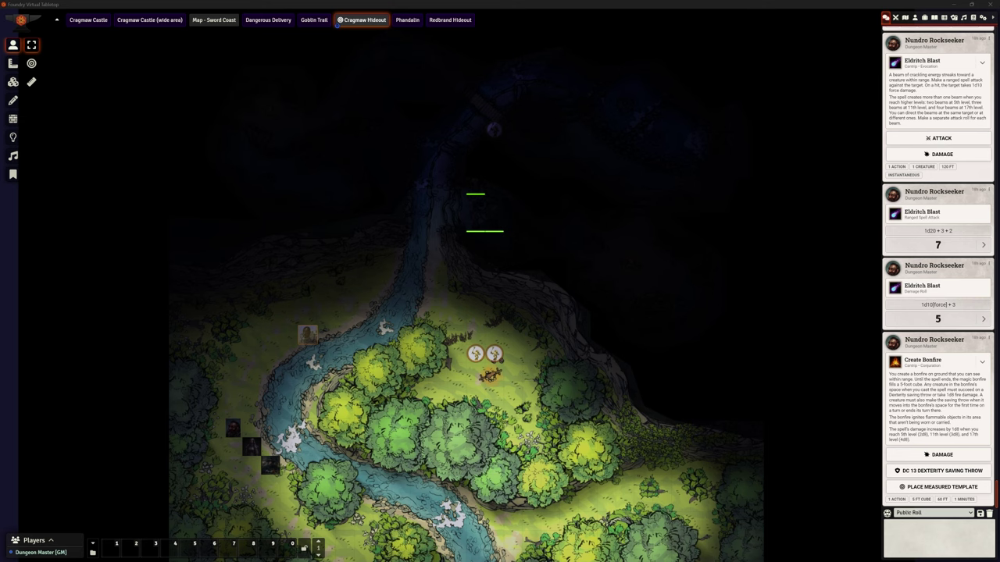
Switch to the AboveVTT encounter in the browser, maximise it and examine the Cragmaw Hideout map fitted to the view and zoomed in
key(alt+Tab)
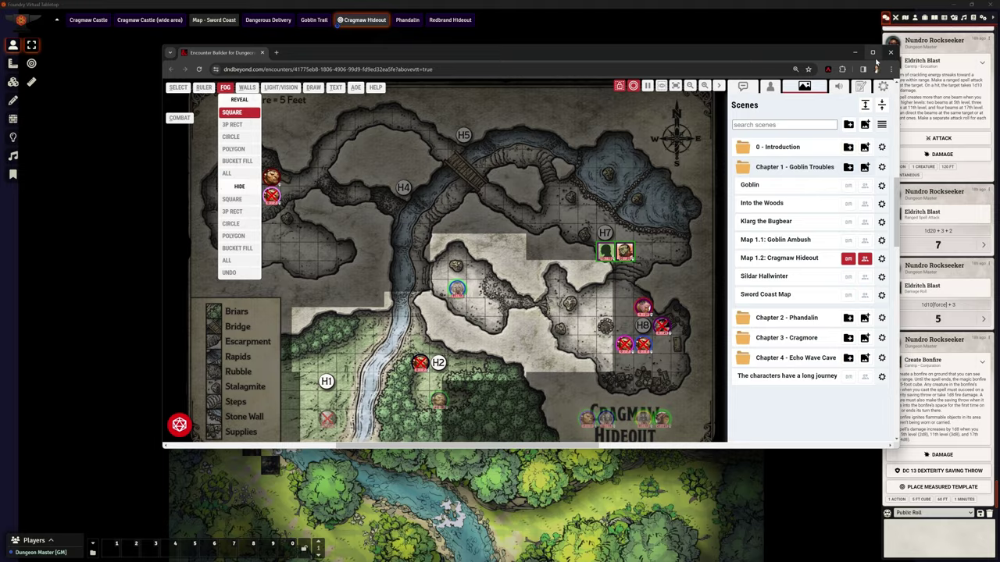
click(867, 45)
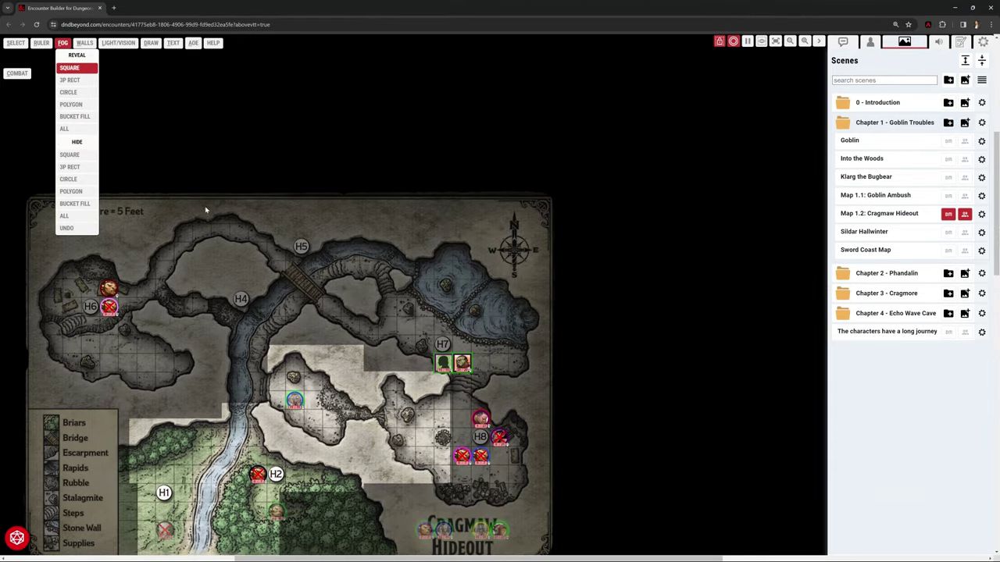
click(15, 43)
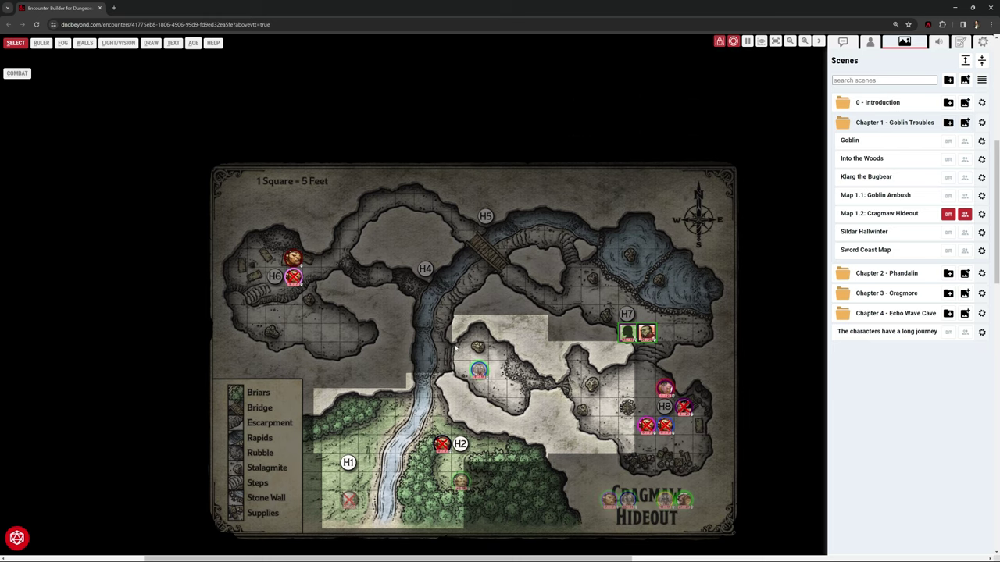
click(776, 41)
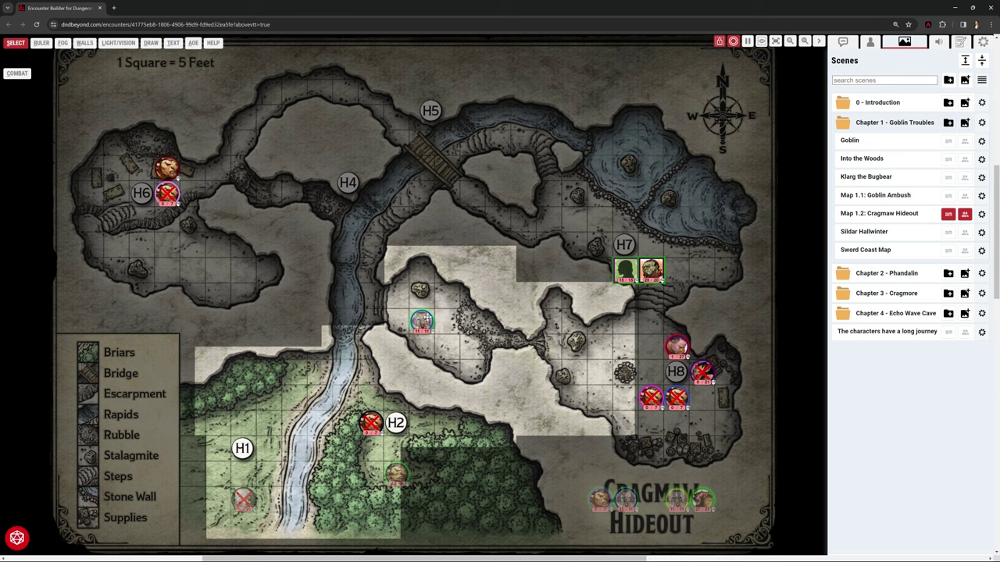
scroll(484, 240, up, 4)
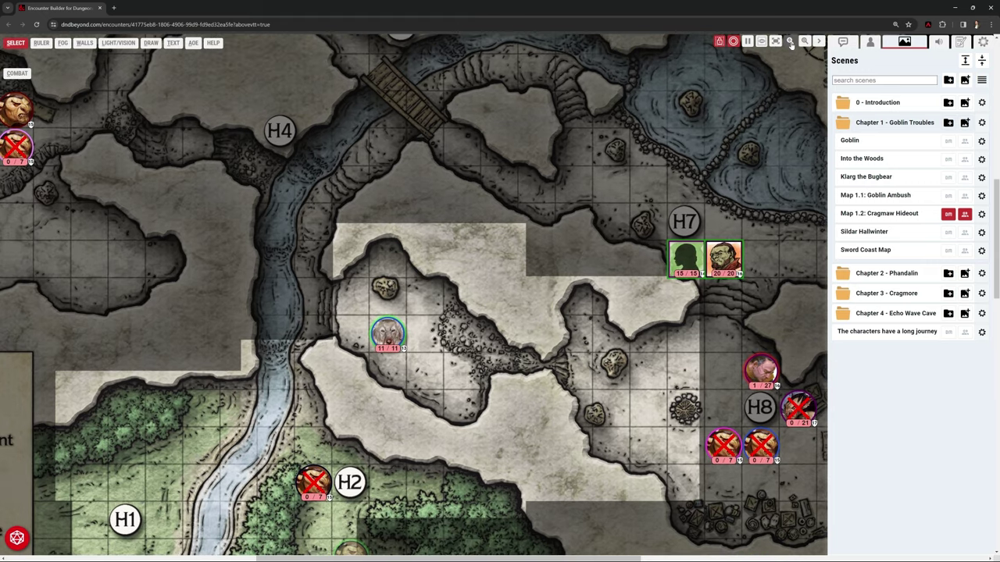
click(776, 41)
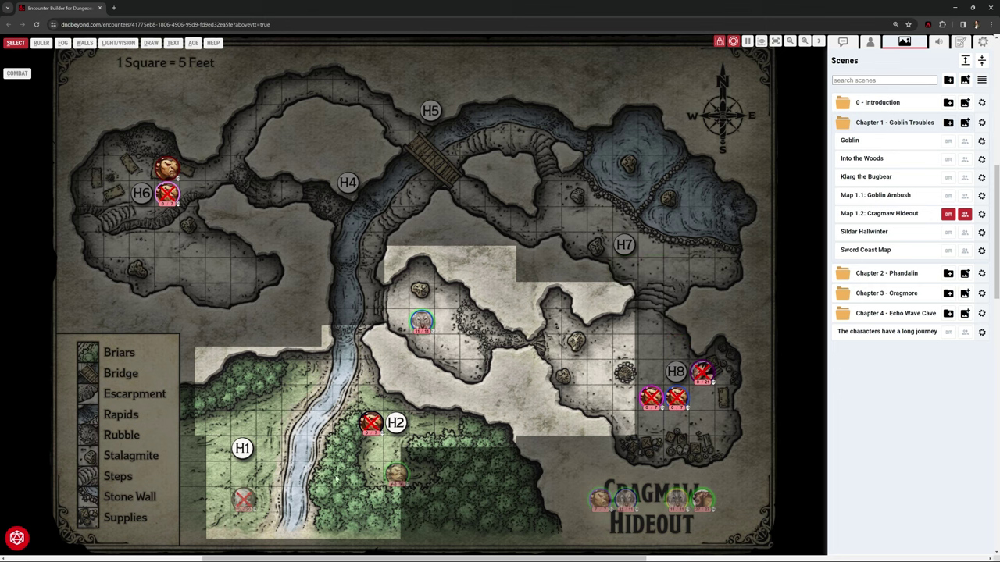
Move the faded crossed-out token south of H1 about three squares north and one square east along the riverbank
drag(377, 307, 390, 289)
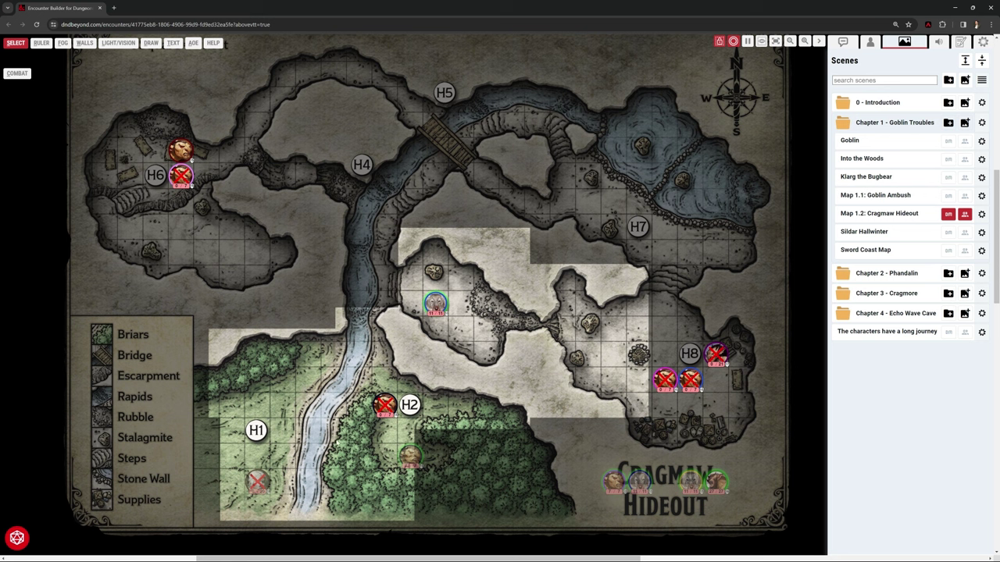
drag(258, 482, 284, 404)
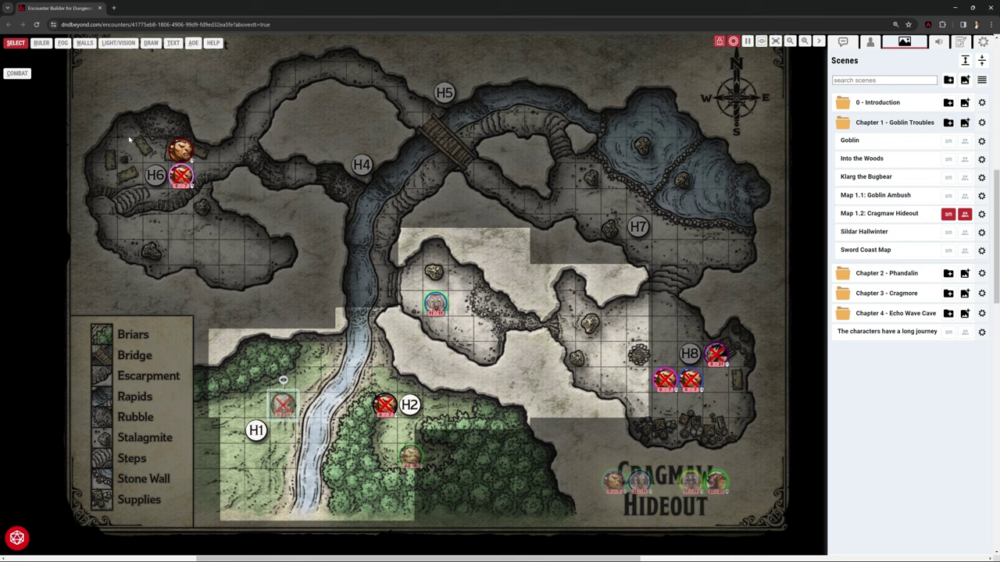
Hide the entire Cragmaw Hideout map with fog and collapse the sidebar of the DM window
click(62, 43)
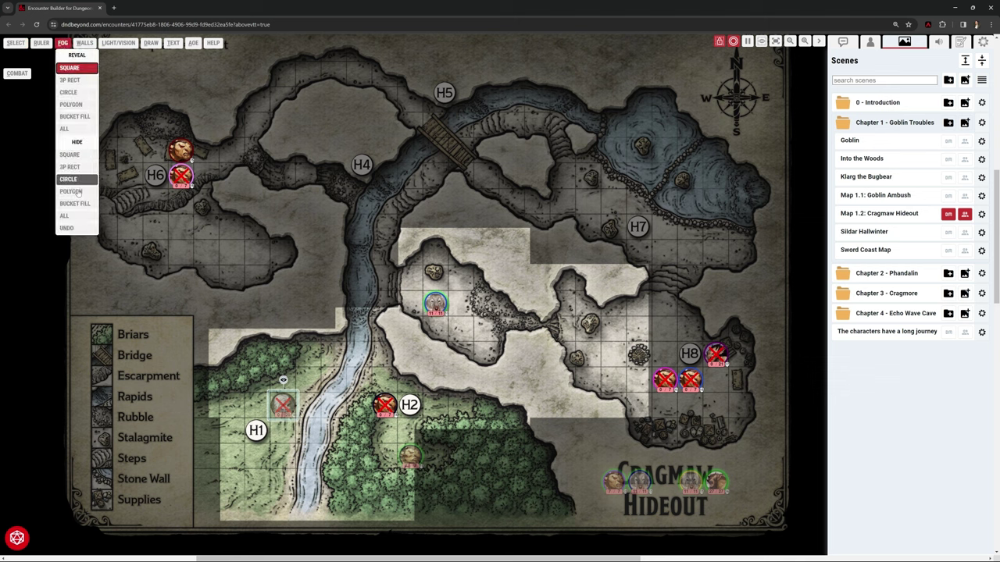
click(67, 218)
click(537, 84)
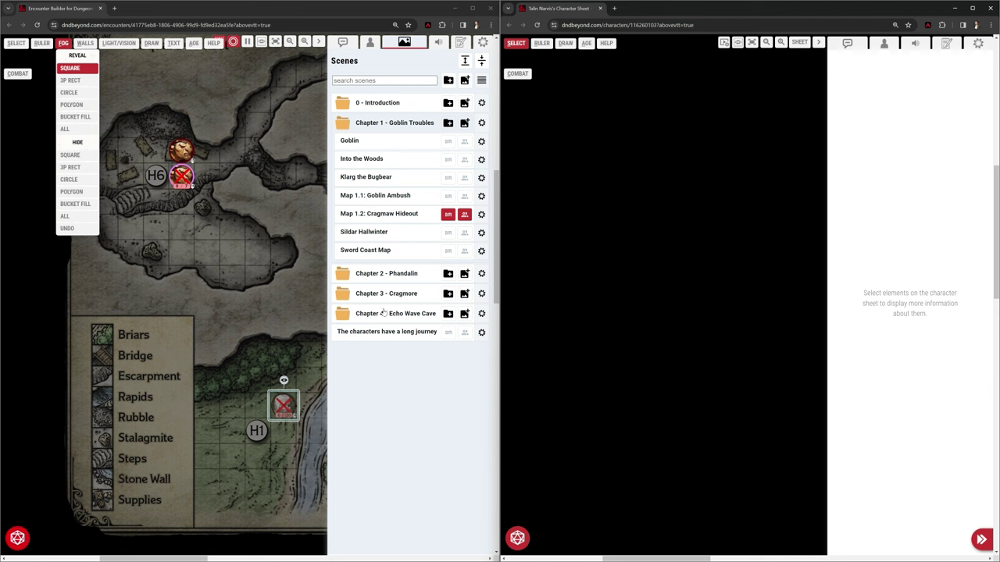
click(319, 44)
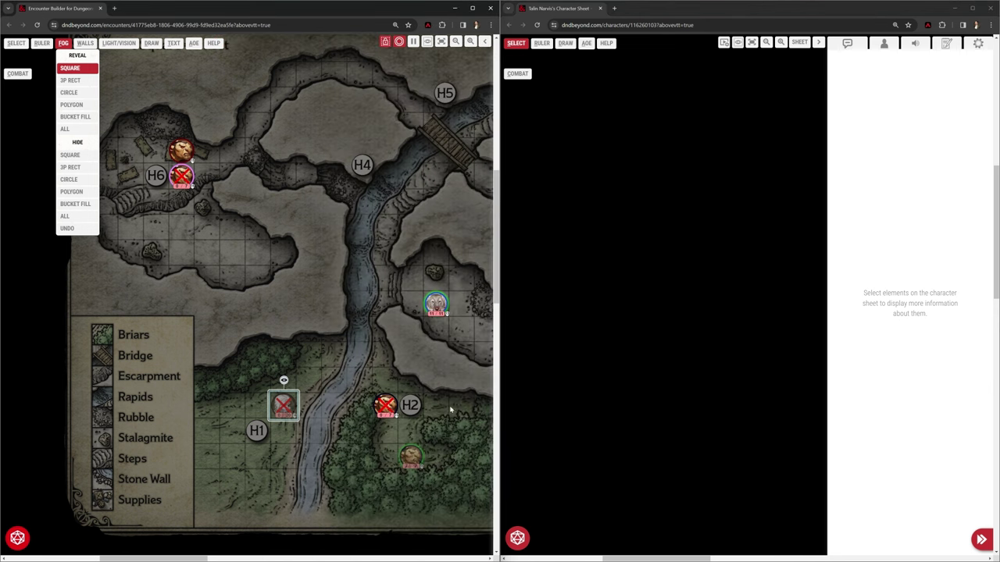
Reveal the outdoor ground around H1 and H2 with rectangular fog areas and collapse the sidebar of the player window
click(77, 70)
drag(195, 320, 408, 536)
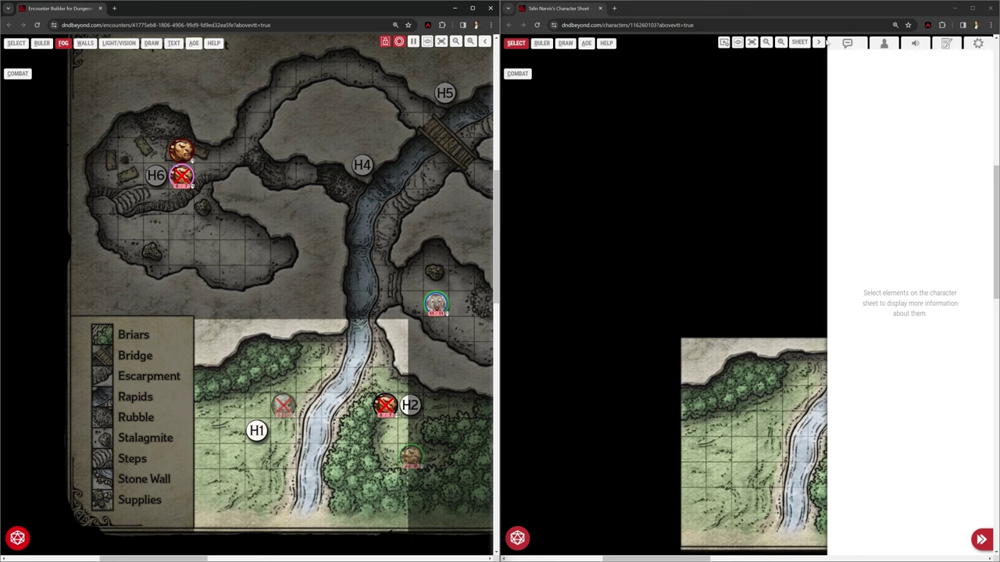
click(819, 43)
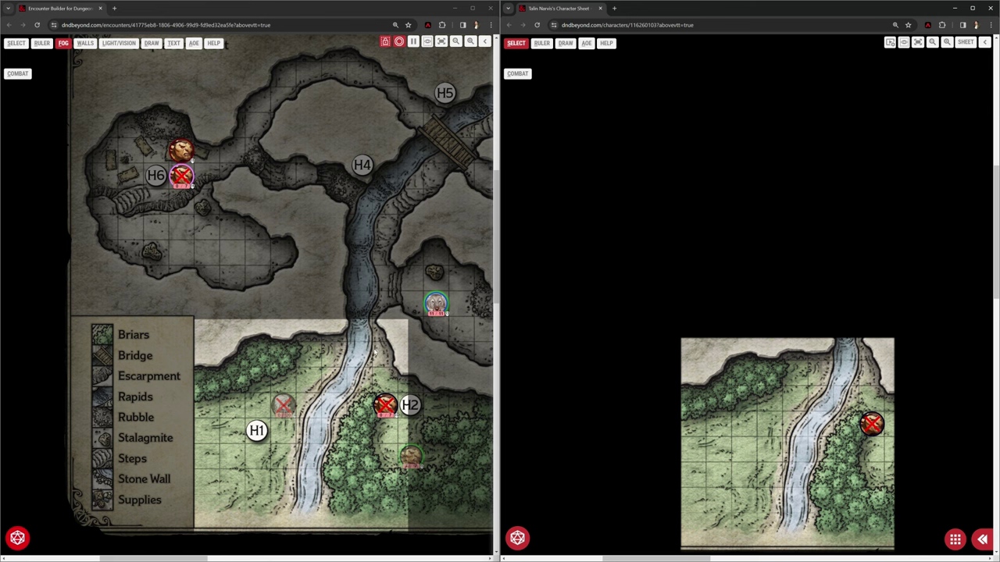
drag(374, 353, 487, 537)
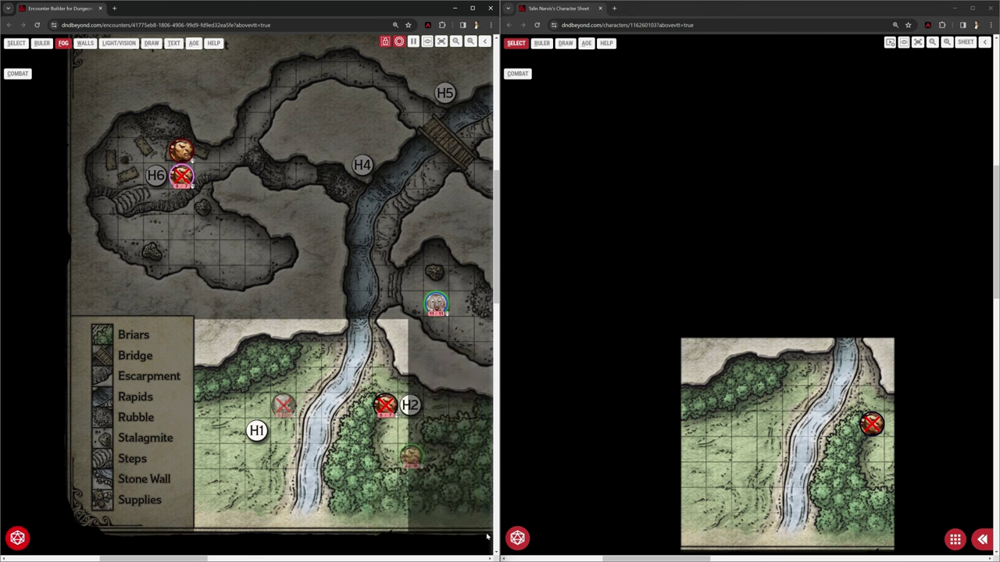
drag(397, 383, 470, 527)
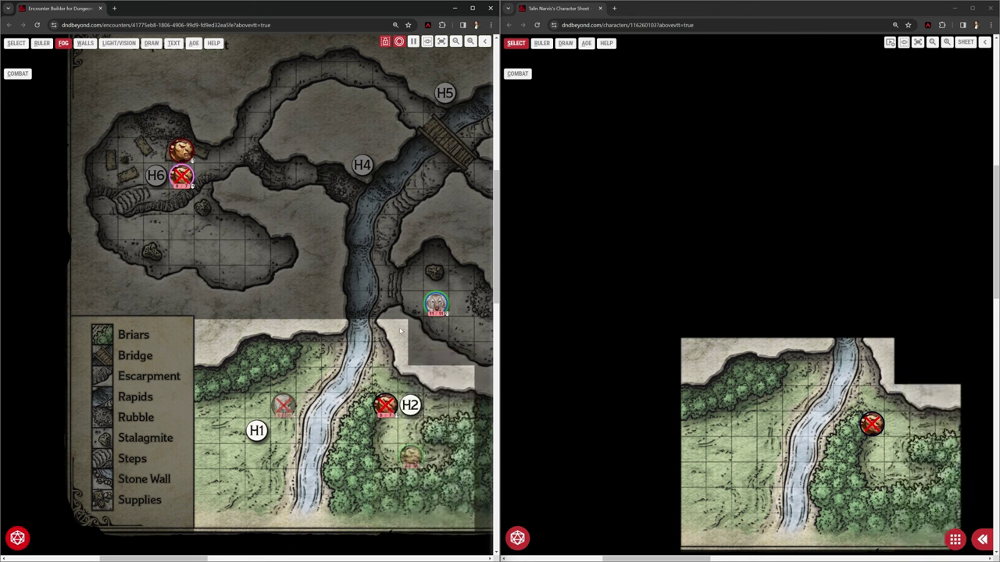
Reveal rectangles over the river passage, the cave east of it, the H4 junction and the tunnel leading west
drag(405, 326, 337, 209)
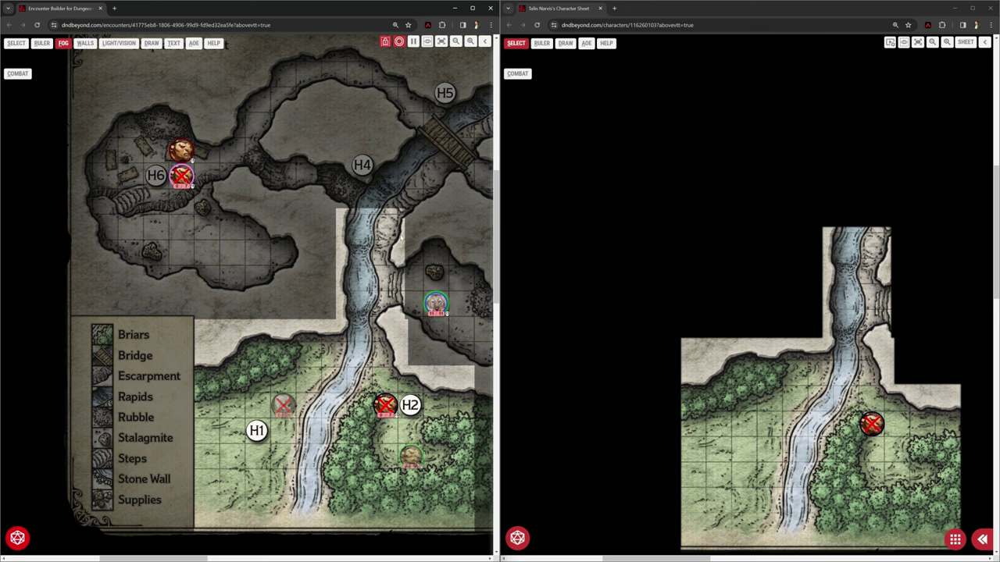
drag(401, 235, 488, 386)
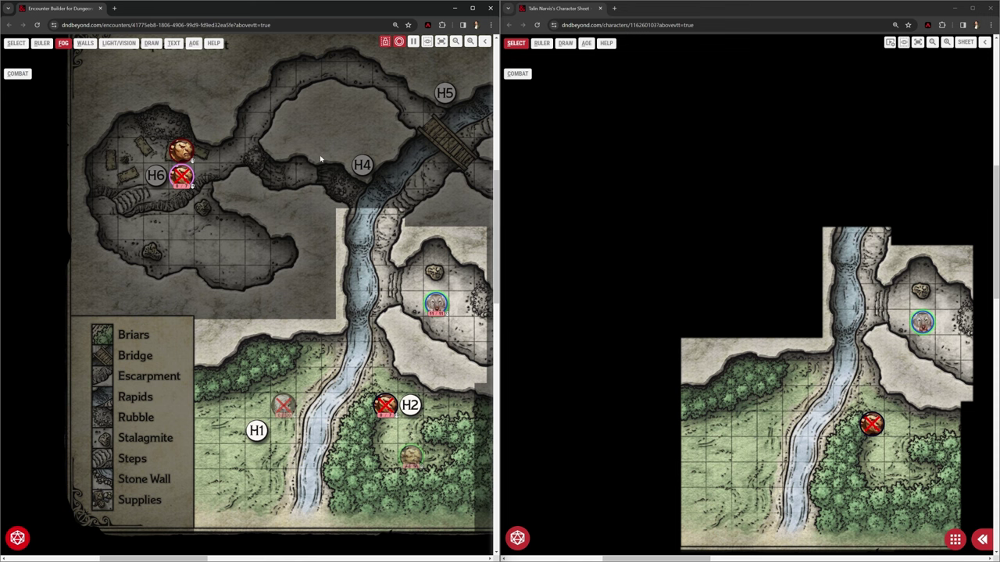
drag(321, 159, 425, 231)
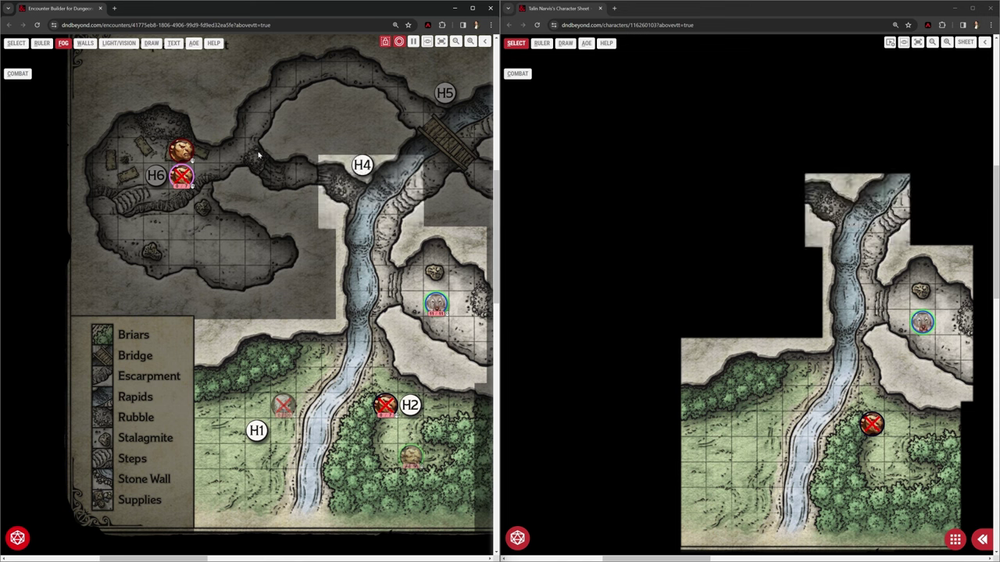
drag(264, 144, 331, 209)
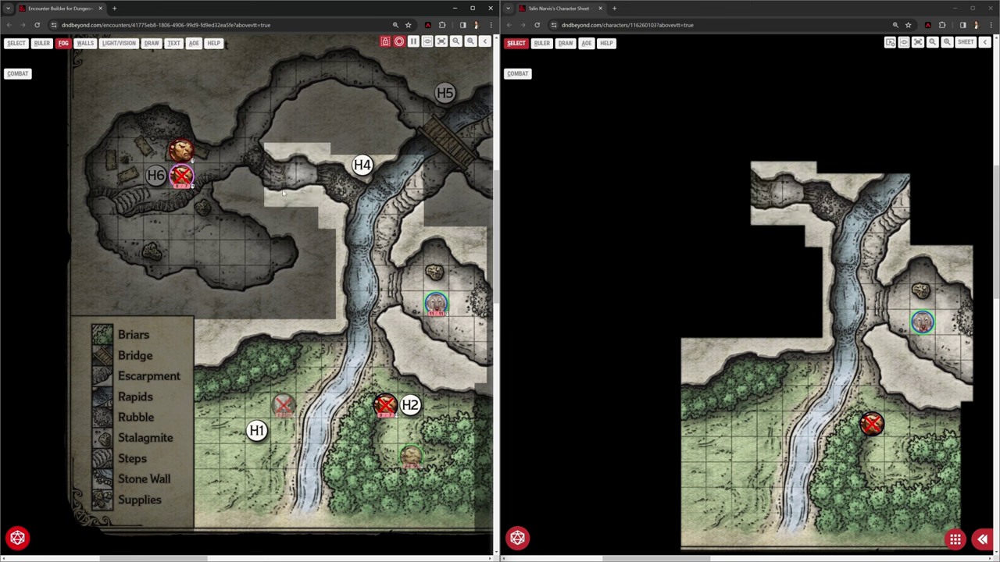
Reveal rectangles along the northern looping tunnel from the fork east of H6 to the H5 bridge
drag(217, 114, 297, 196)
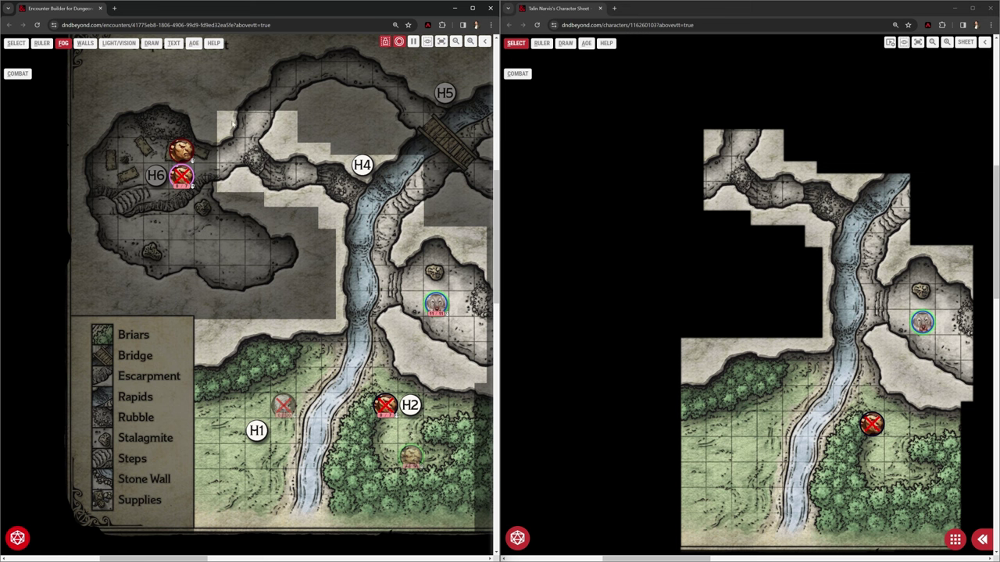
drag(233, 72, 315, 128)
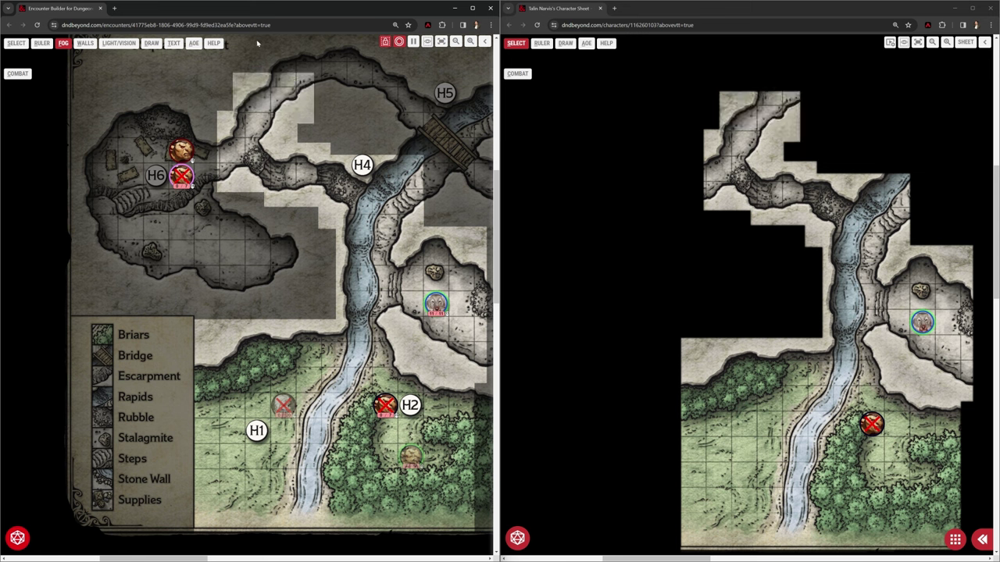
drag(254, 44, 416, 139)
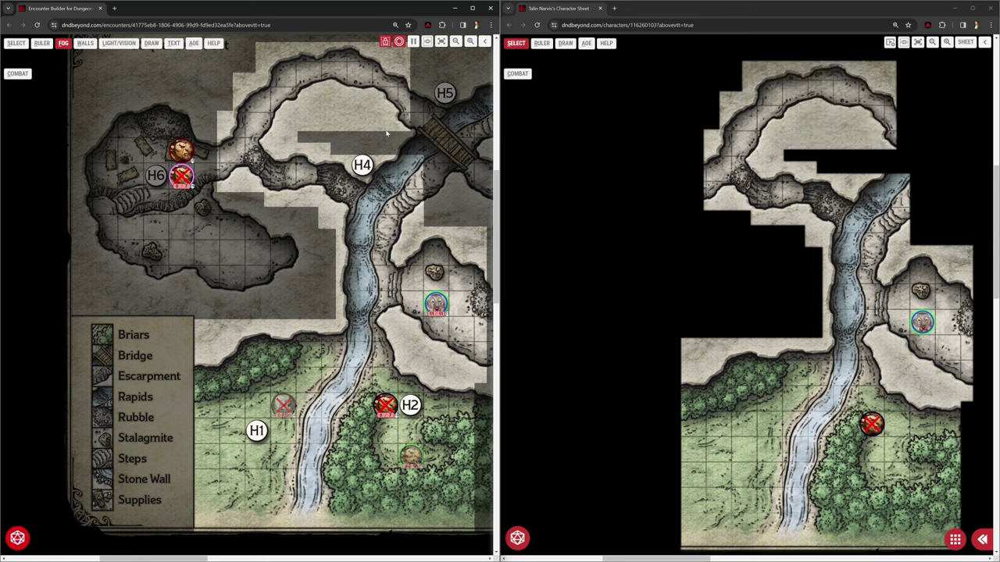
drag(384, 59, 489, 243)
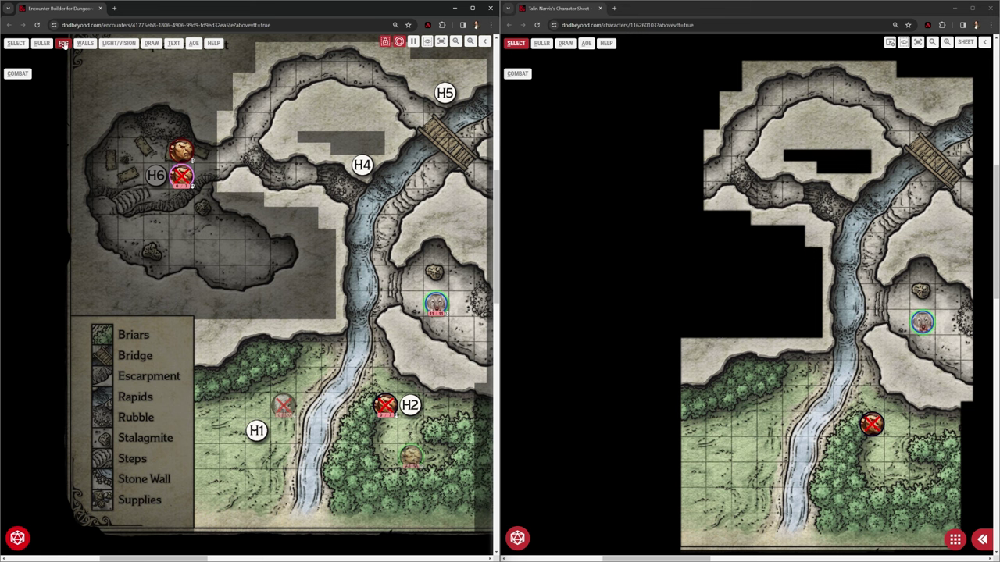
Hide a rectangular area over the top of the northern looping tunnel with fog
click(64, 43)
click(69, 155)
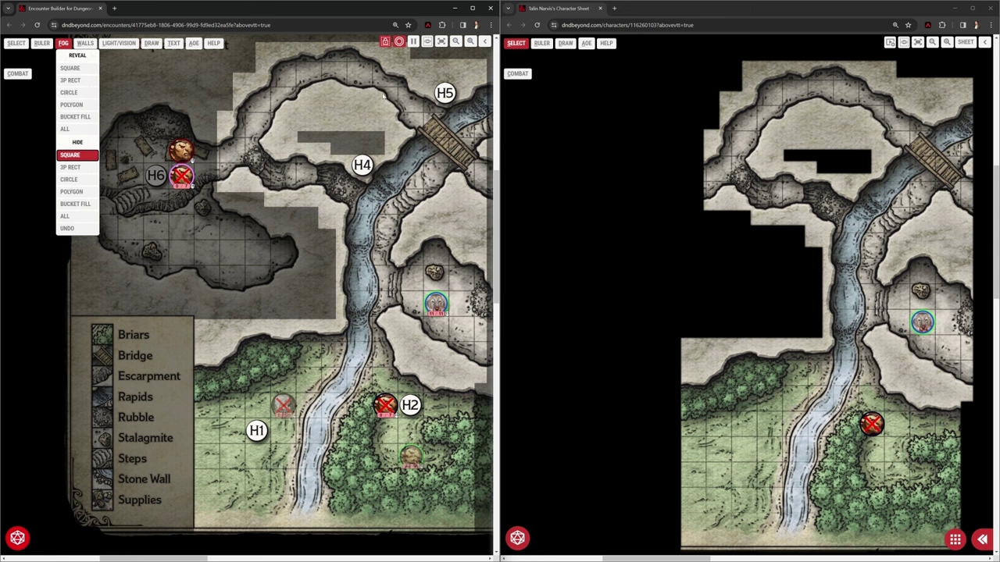
drag(296, 51, 400, 122)
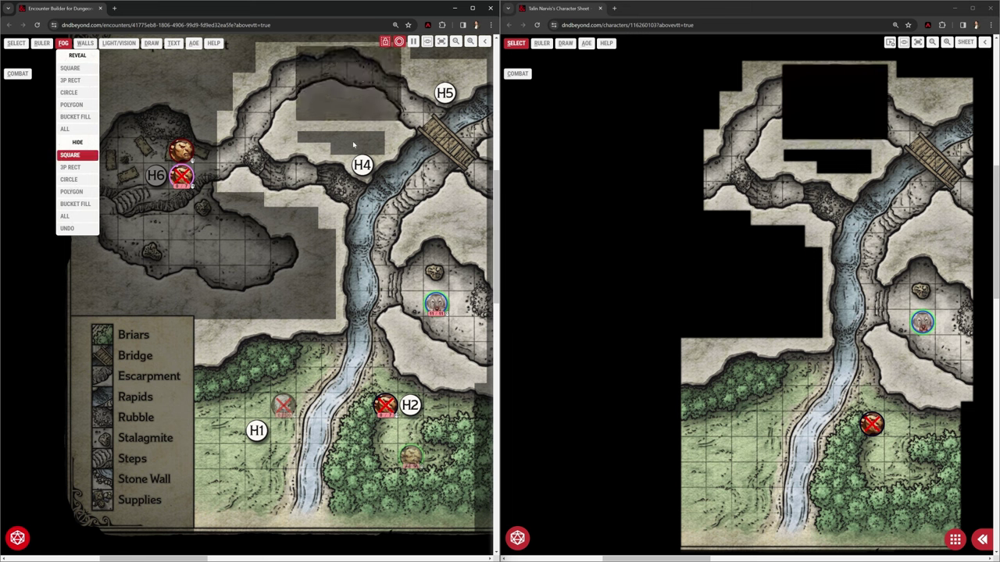
Reveal the H6 chamber with a circle and the cave area southeast of it with a five-sided polygon
click(69, 92)
drag(146, 157, 211, 210)
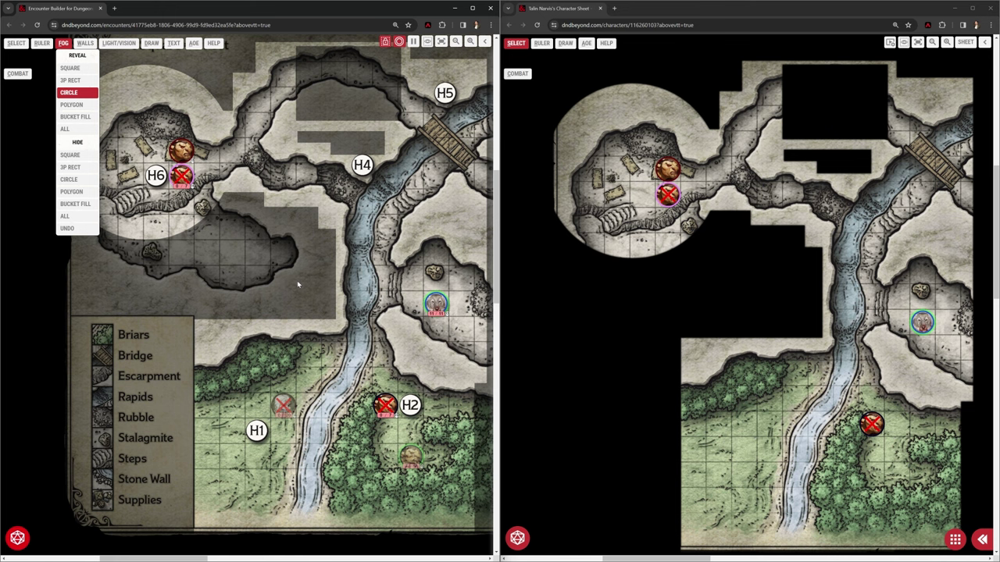
click(71, 104)
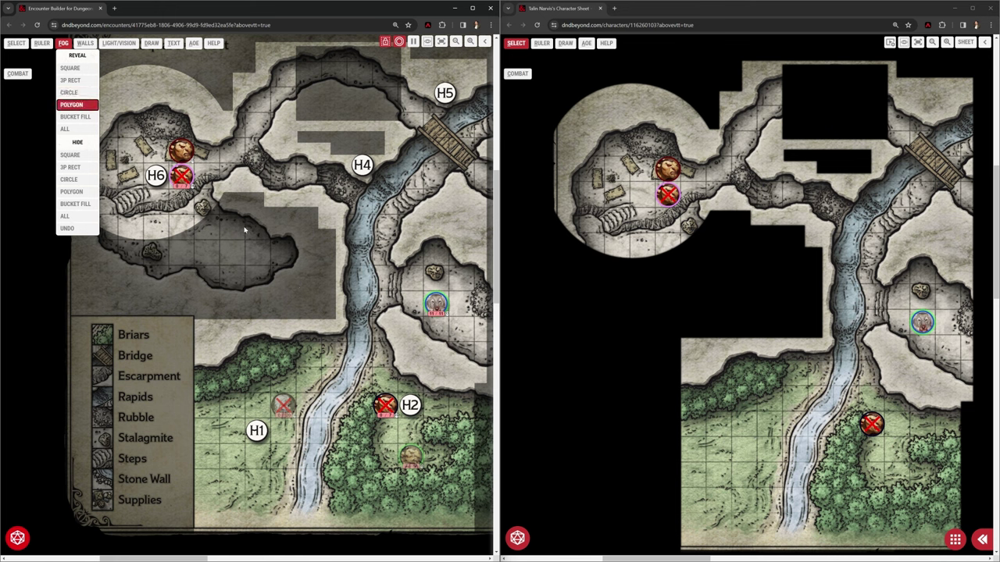
click(219, 196)
click(313, 238)
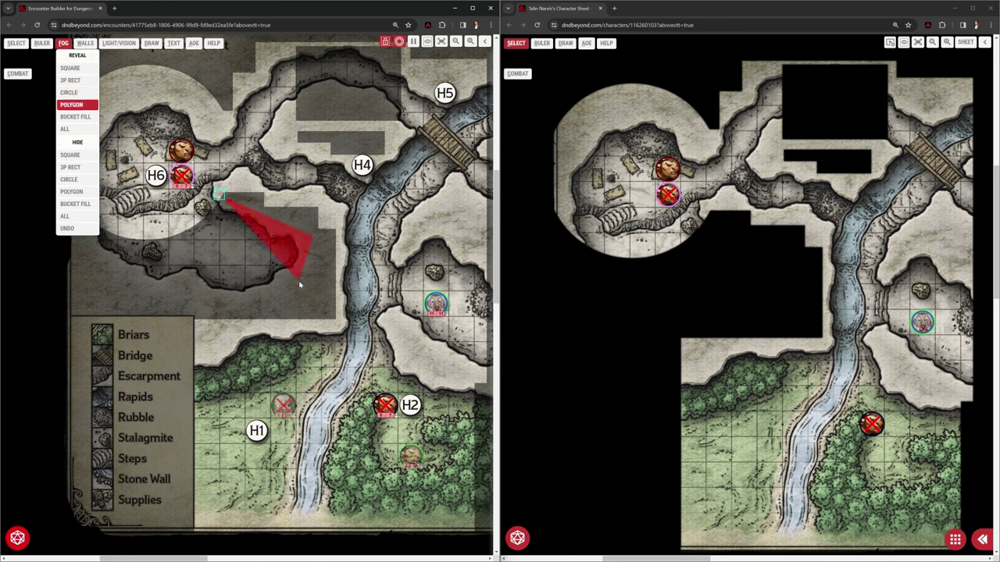
click(291, 299)
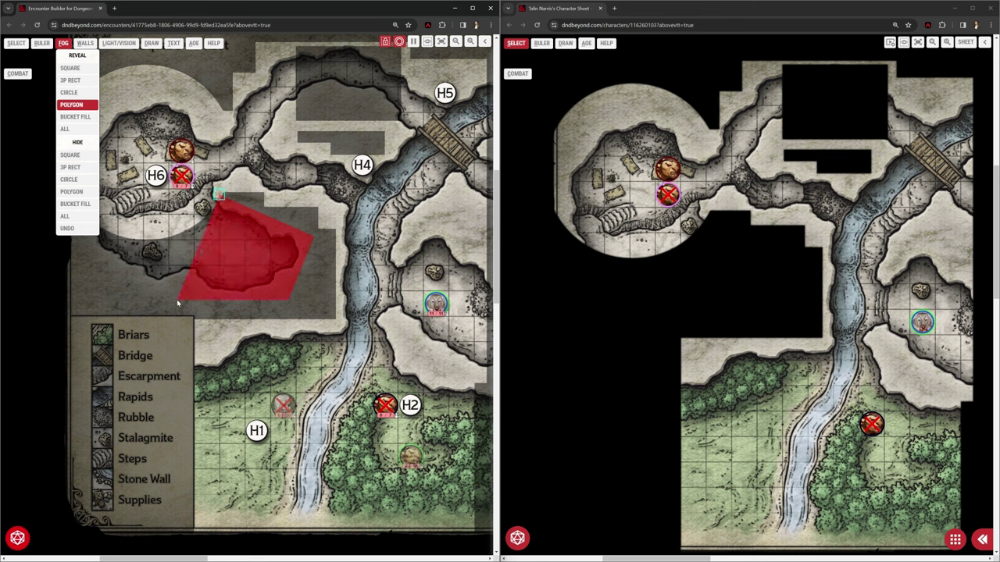
click(178, 301)
click(156, 223)
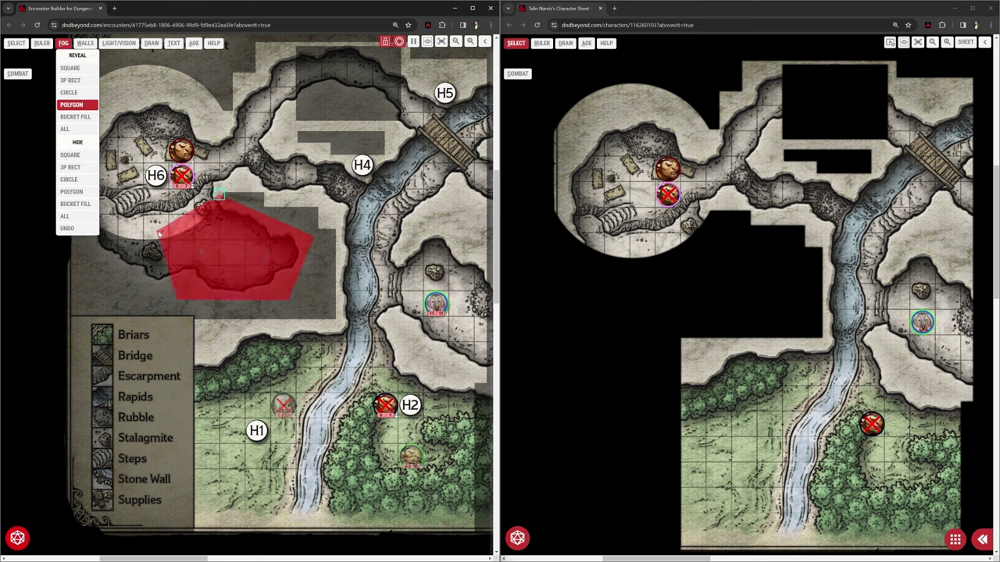
click(219, 196)
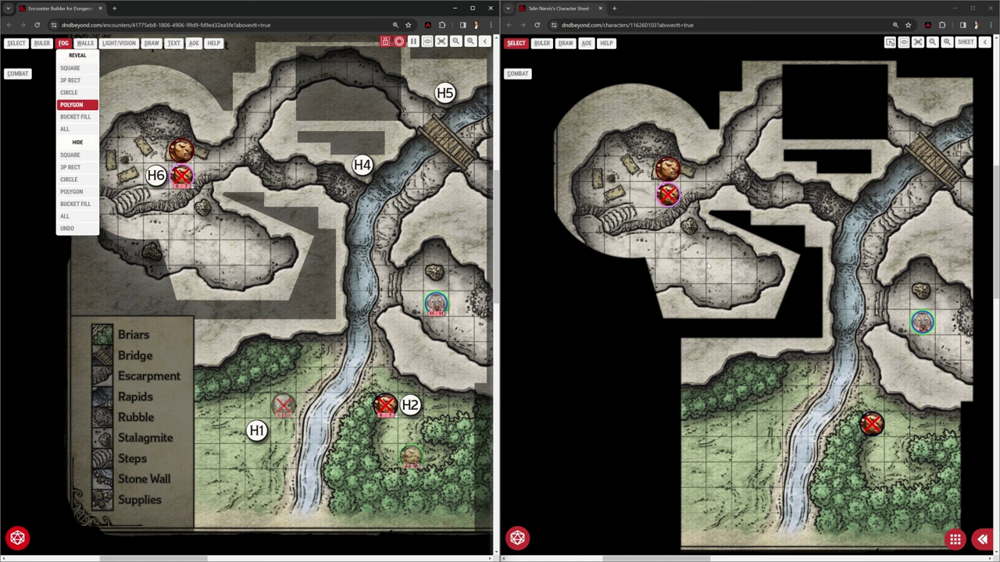
Preview the bucket fill reveal boundaries, then delete all fog zones and reveal the whole map to the players
click(76, 116)
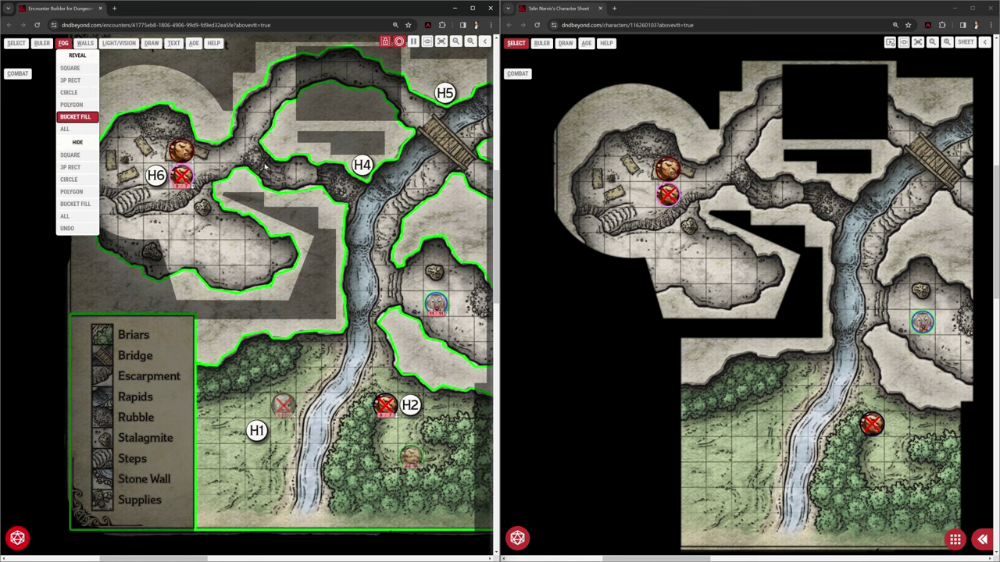
click(82, 135)
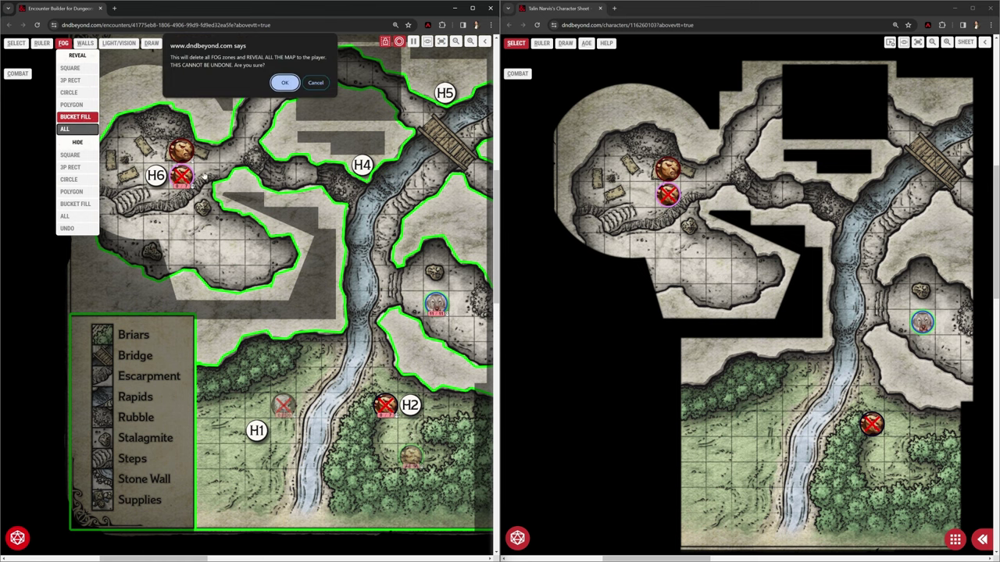
click(285, 84)
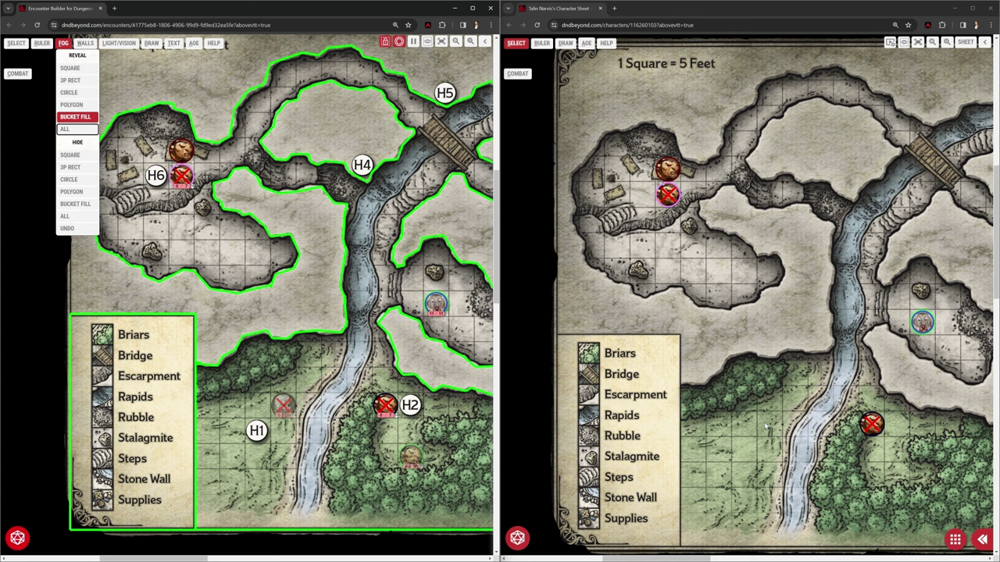
Select the crossed-out token near H2 in the player window, open the character sheet and roll an Arcana check
click(870, 423)
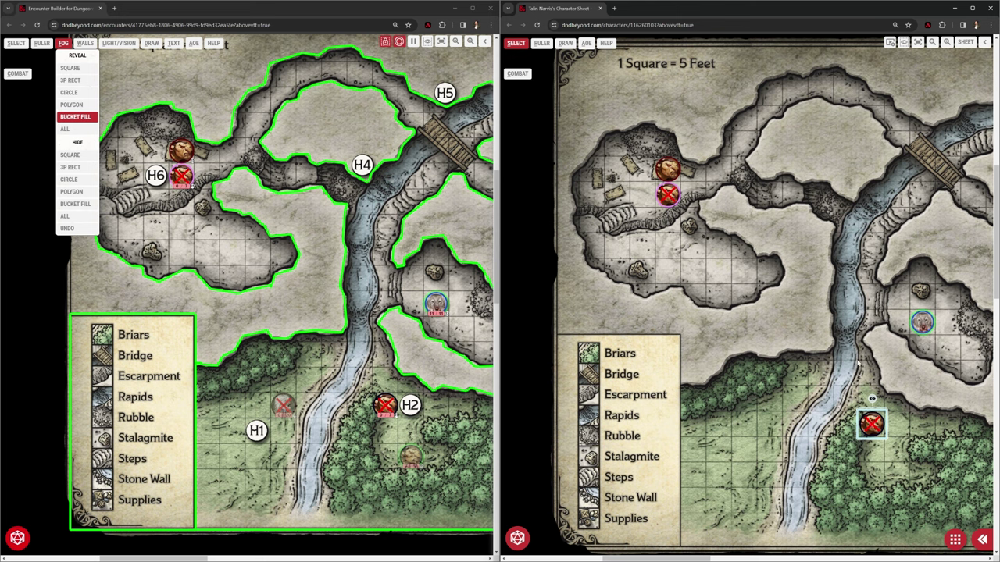
click(964, 43)
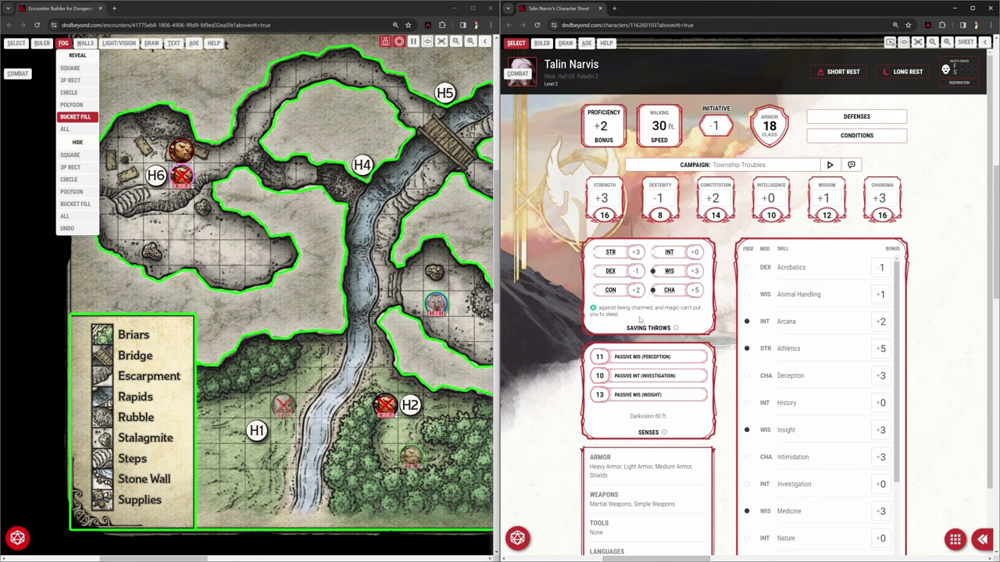
click(878, 321)
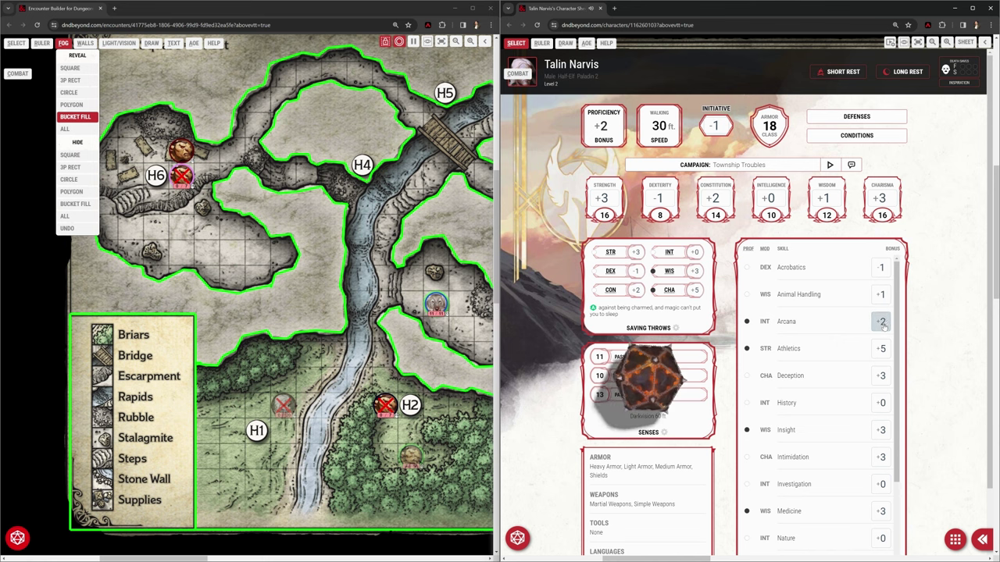